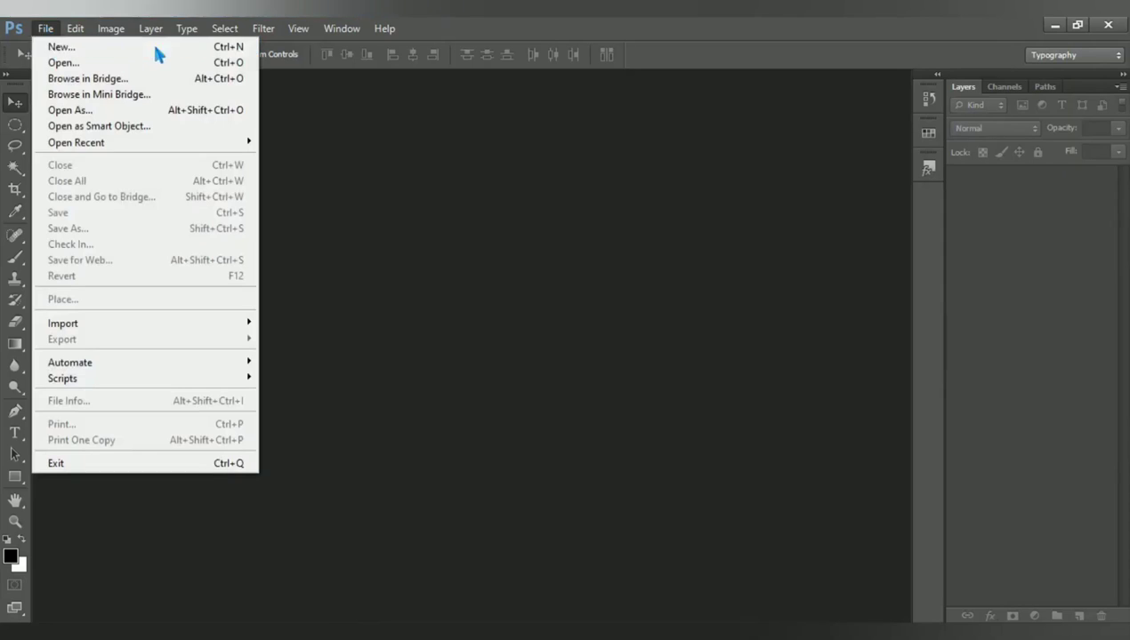
Step: Create a document from the 2560 × 1440 px preset, 300 ppi, white background
{"action": "left_click", "coordinate": [155, 50]}
{"action": "left_click", "coordinate": [614, 183]}
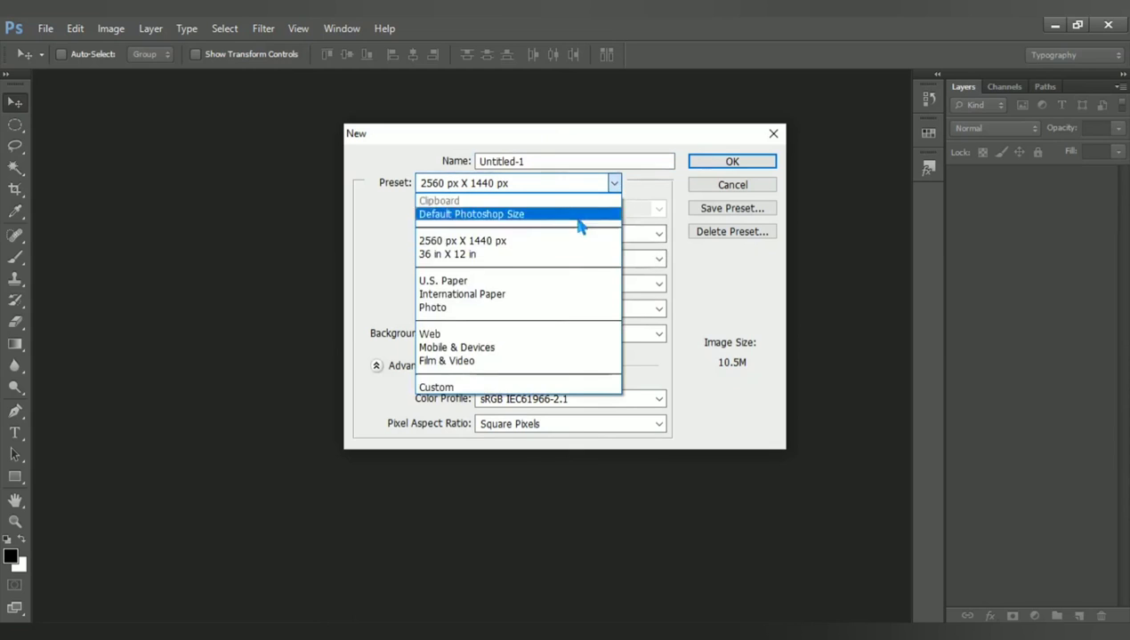
{"action": "left_click", "coordinate": [570, 241]}
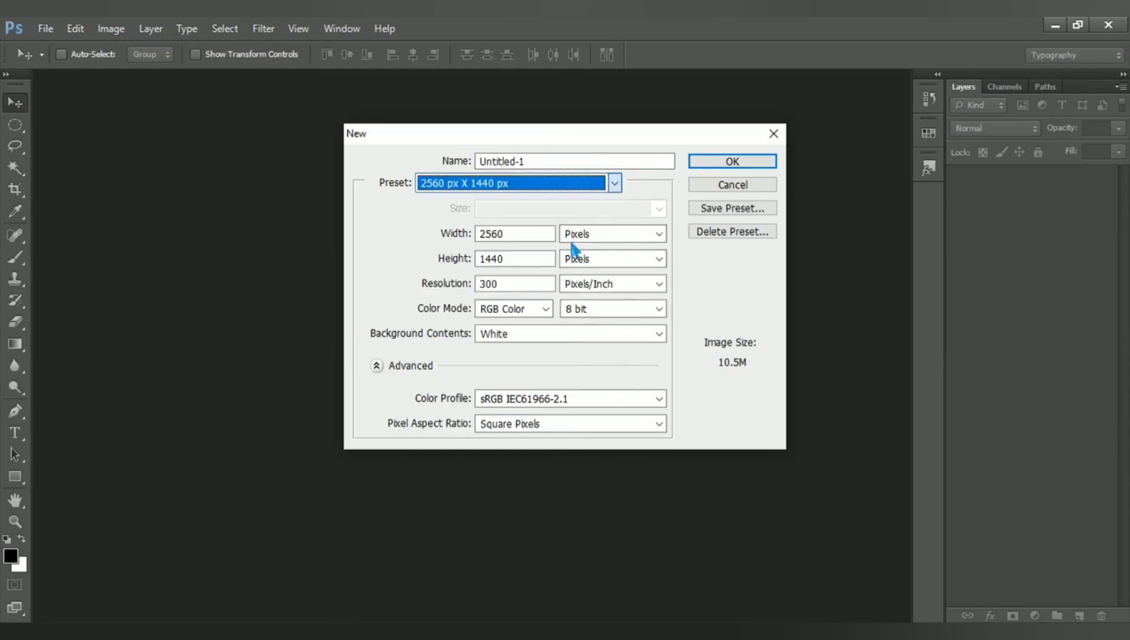
{"action": "left_click", "coordinate": [752, 169]}
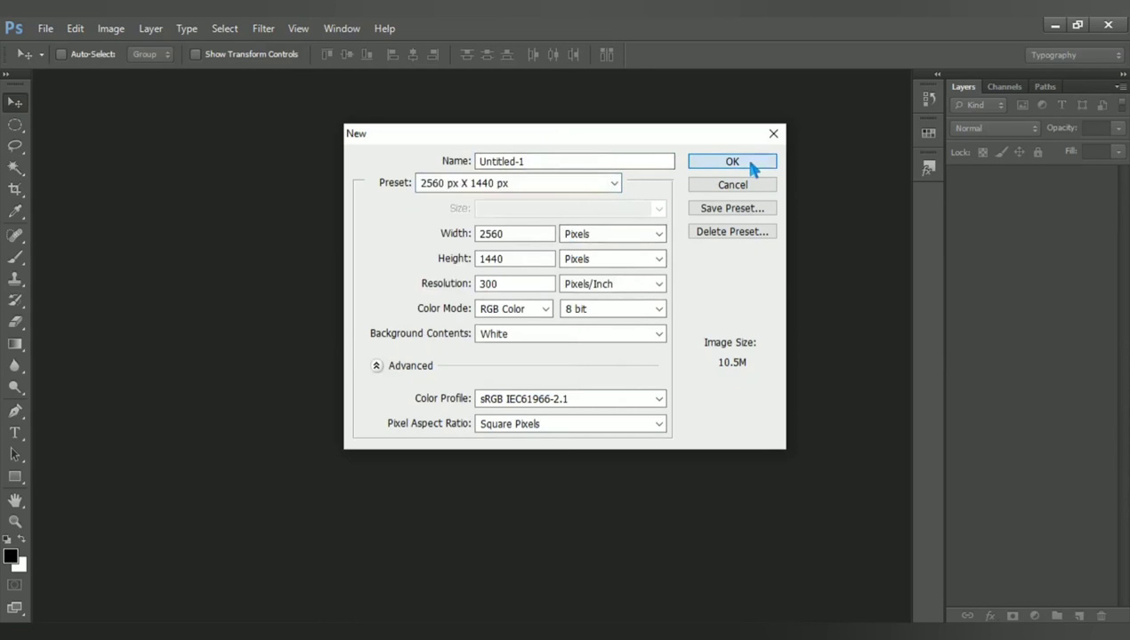
{"action": "left_click", "coordinate": [1034, 615]}
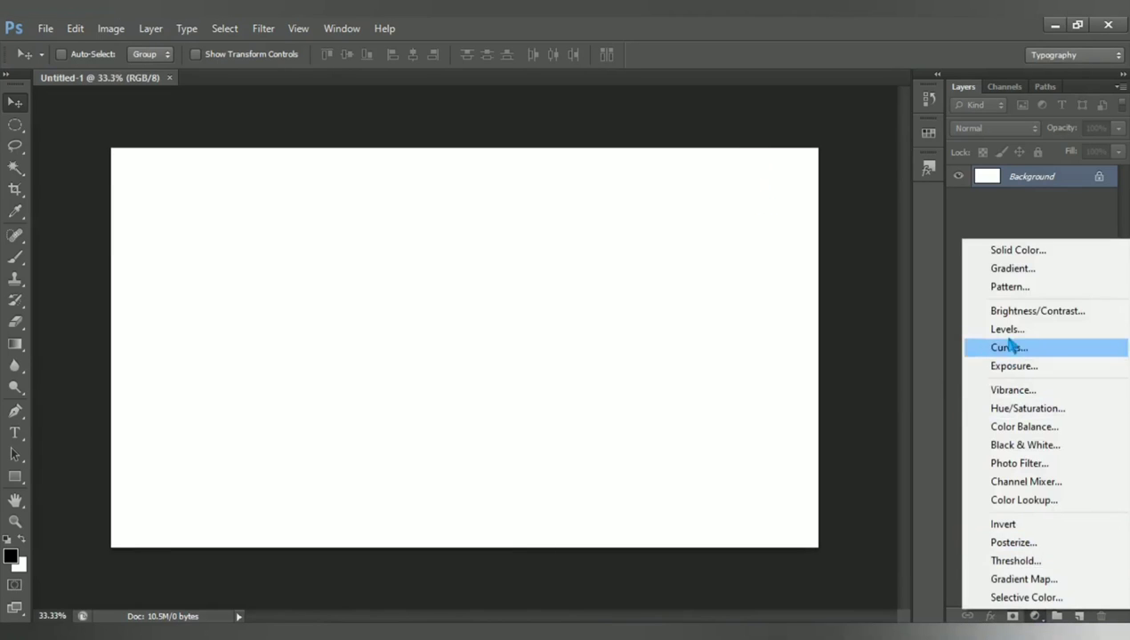
Step: Add a Solid Color fill layer in navy hex 051641 covering the canvas
{"action": "left_click", "coordinate": [1103, 252]}
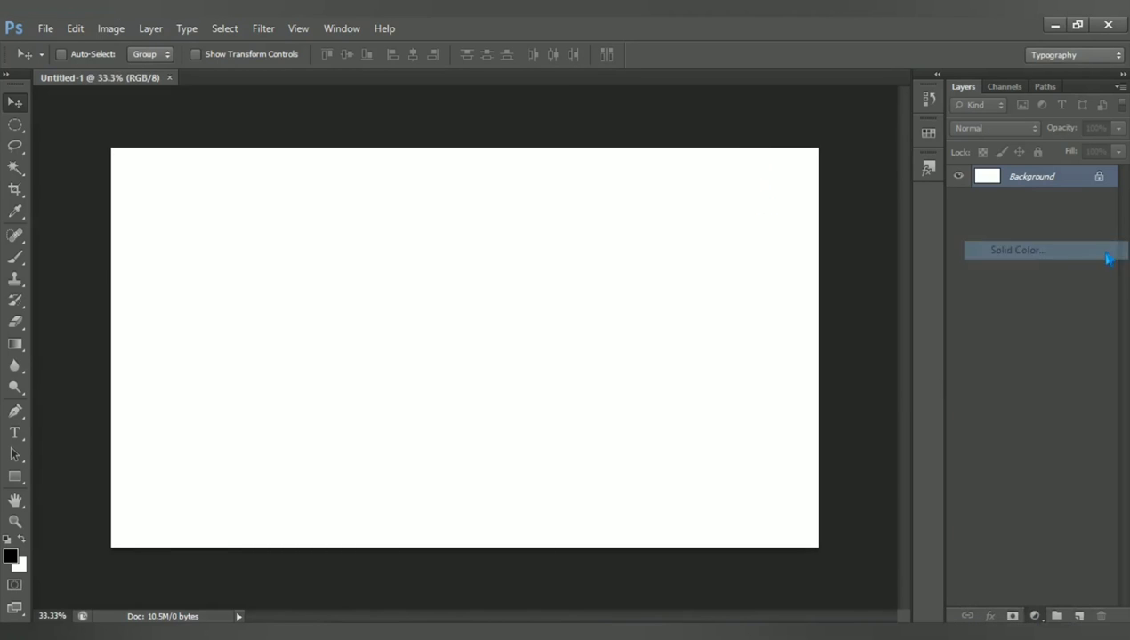
{"action": "left_click", "coordinate": [623, 450]}
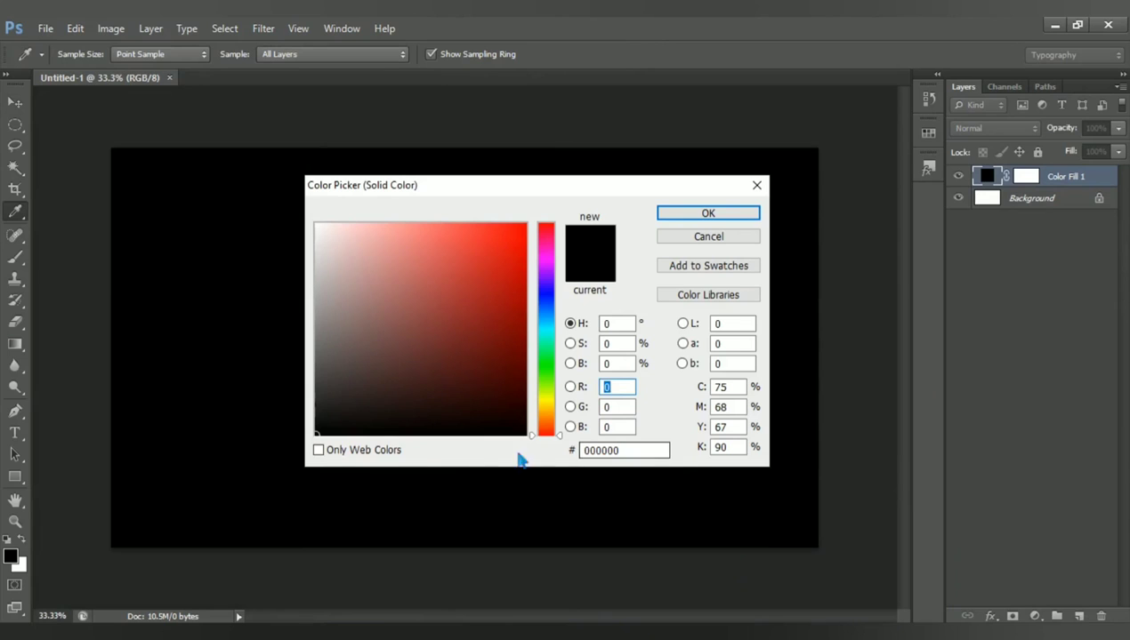
{"action": "type", "text": "05"}
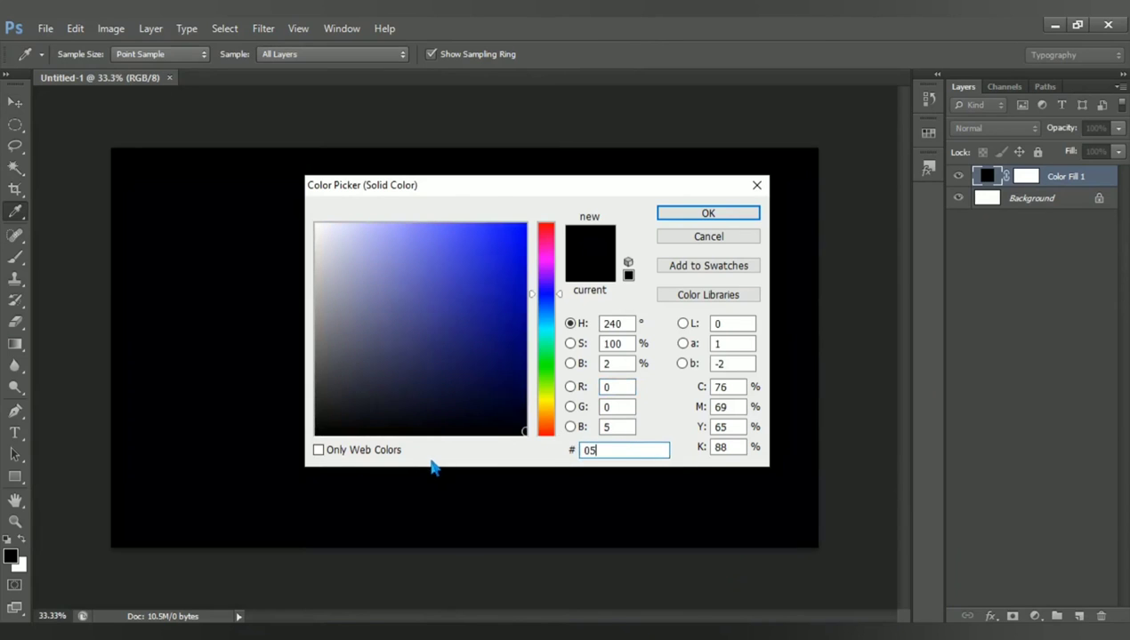
{"action": "type", "text": "1641"}
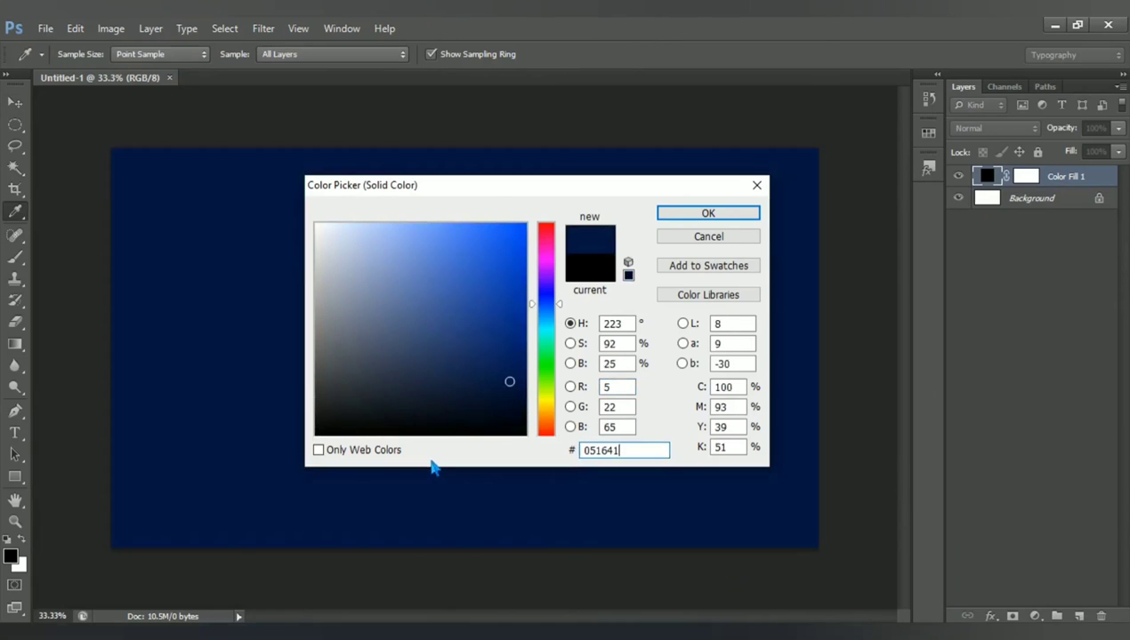
{"action": "key", "text": "Return"}
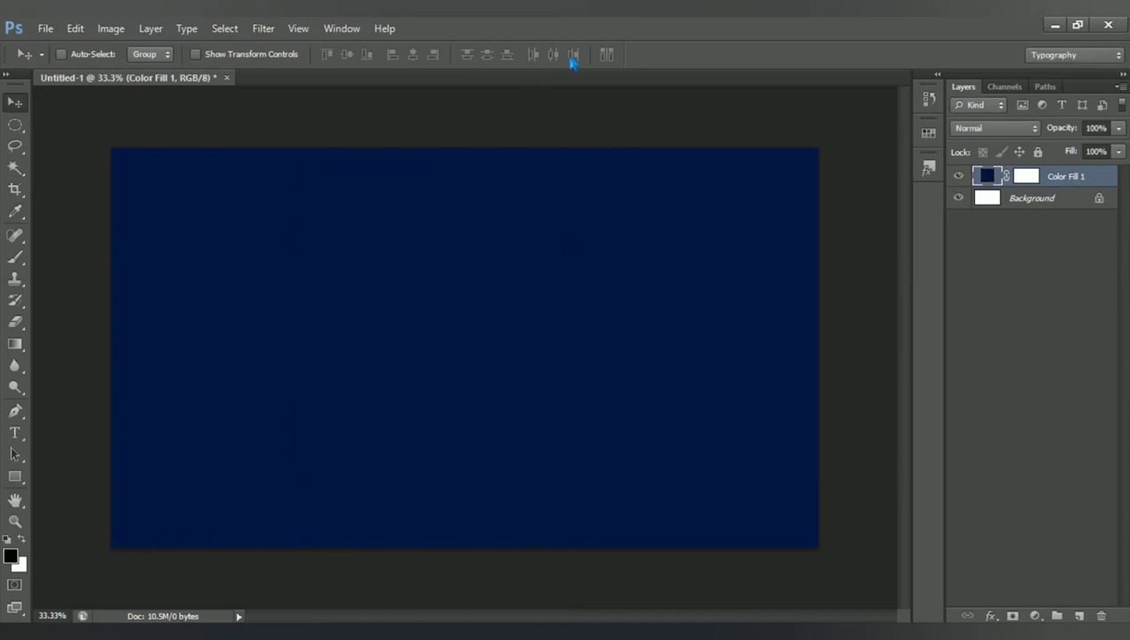
Step: Open floating-islands-5646926_1920 and drag it into the navy document as Layer 1
{"action": "left_click", "coordinate": [45, 28]}
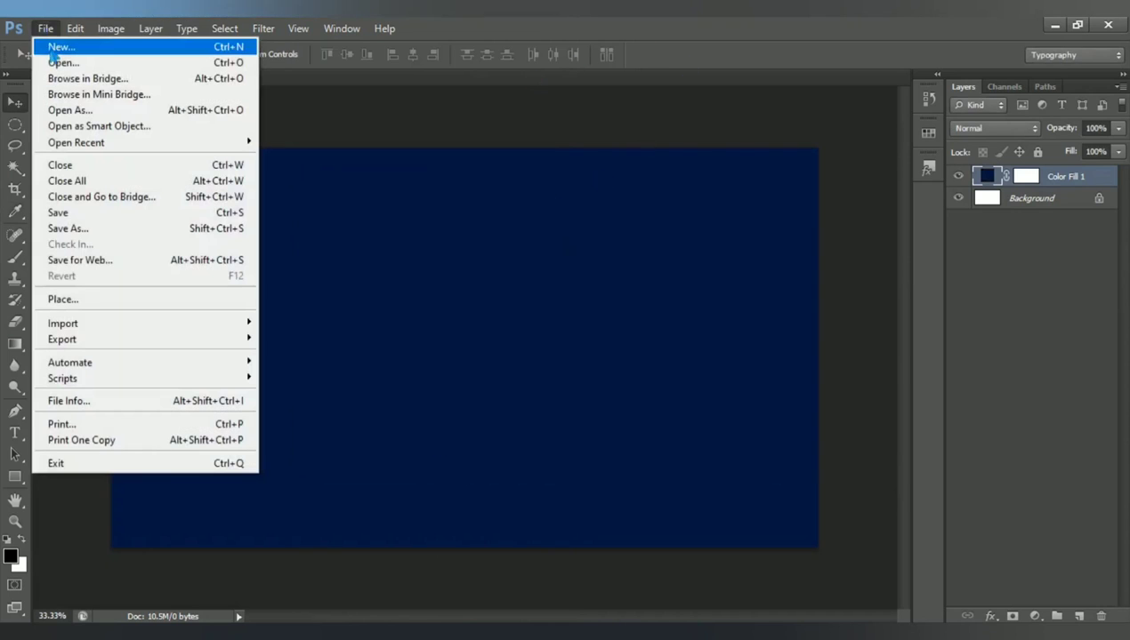
{"action": "left_click", "coordinate": [177, 63]}
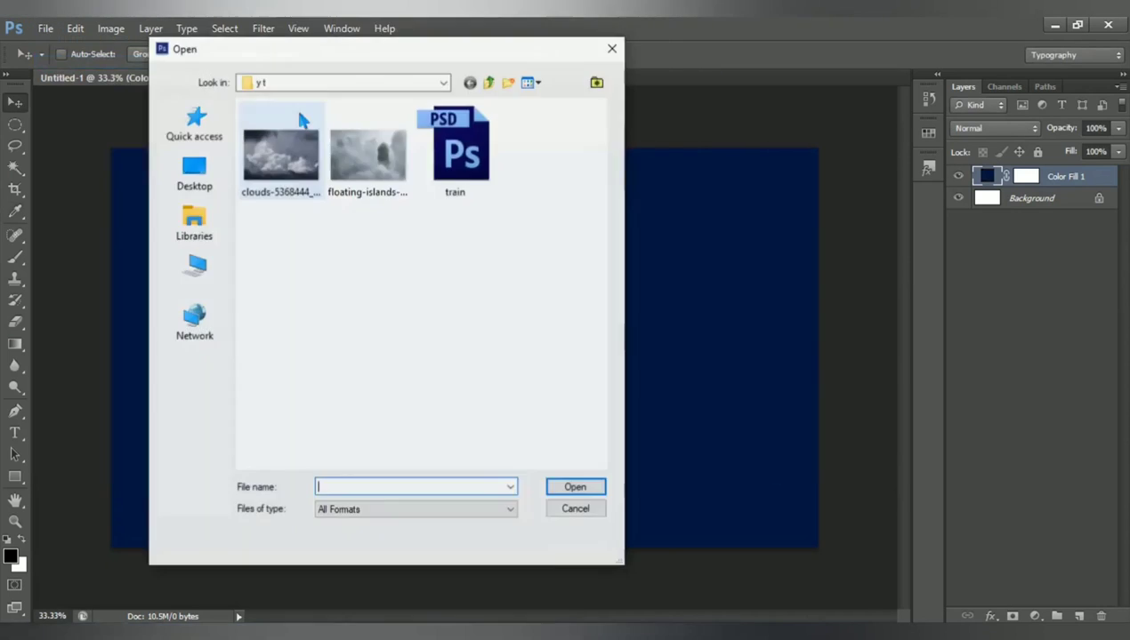
{"action": "left_click", "coordinate": [364, 173]}
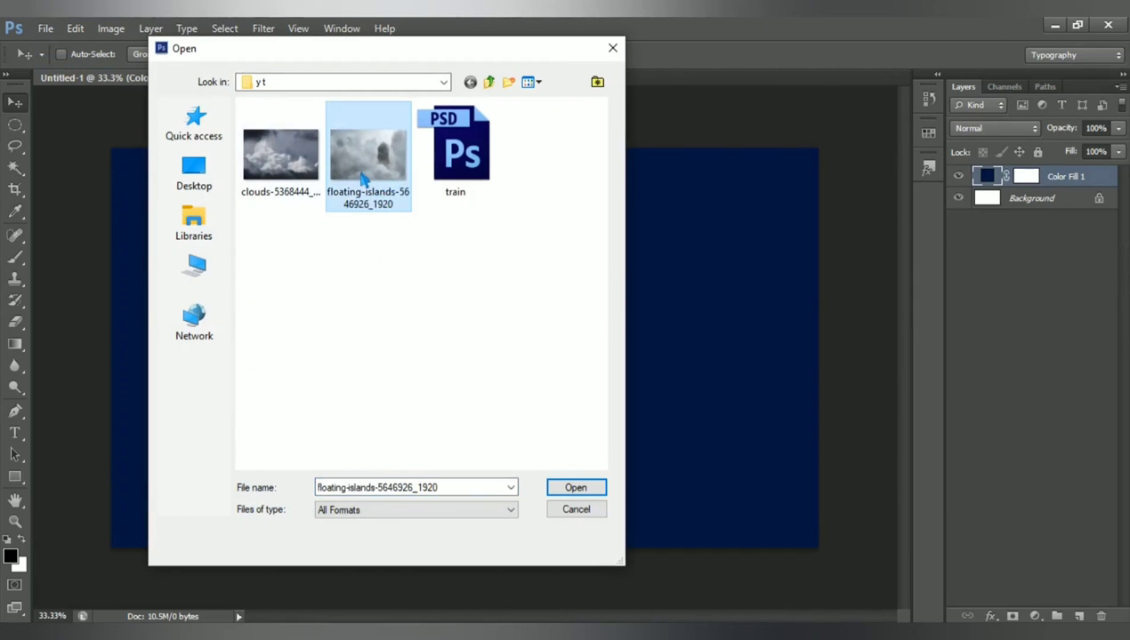
{"action": "left_click", "coordinate": [590, 489]}
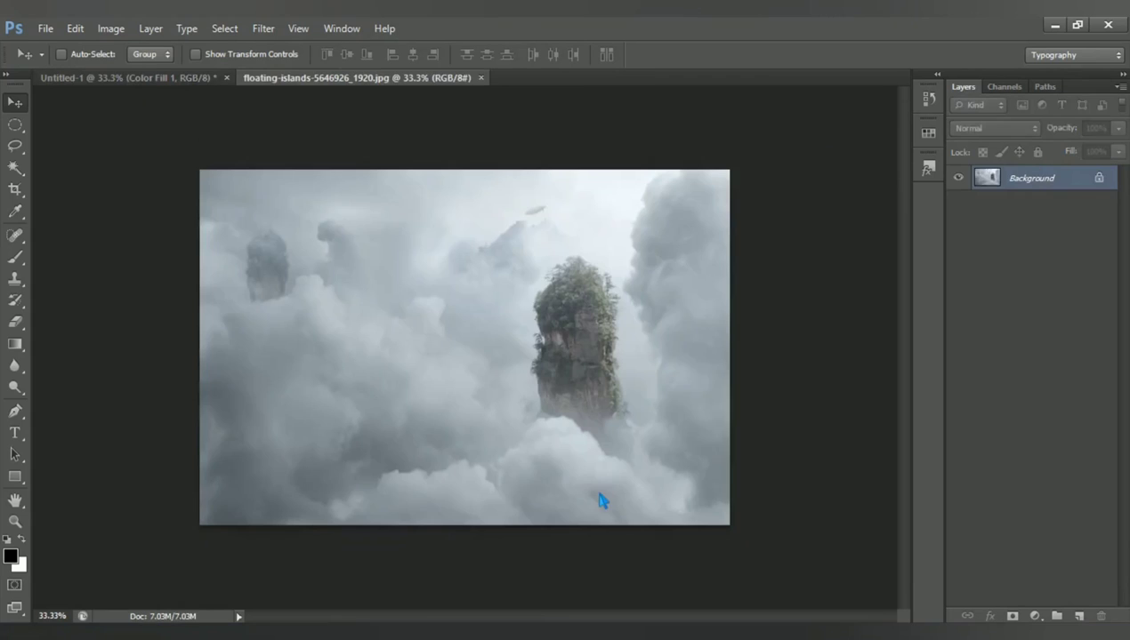
{"action": "mouse_move", "coordinate": [451, 394]}
{"action": "left_mouse_down"}
{"action": "mouse_move", "coordinate": [398, 303]}
{"action": "mouse_move", "coordinate": [524, 400]}
{"action": "mouse_move", "coordinate": [519, 386]}
{"action": "left_mouse_up"}
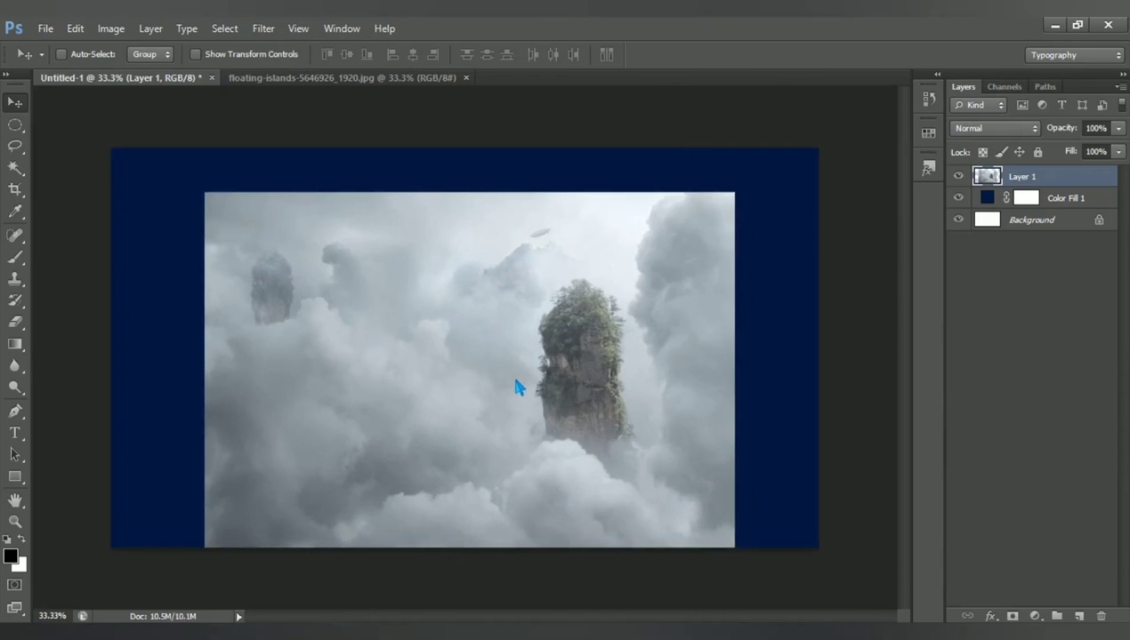
Step: Free-transform Layer 1 to span the canvas width, squashed into the lower part
{"action": "key", "text": "ctrl+t"}
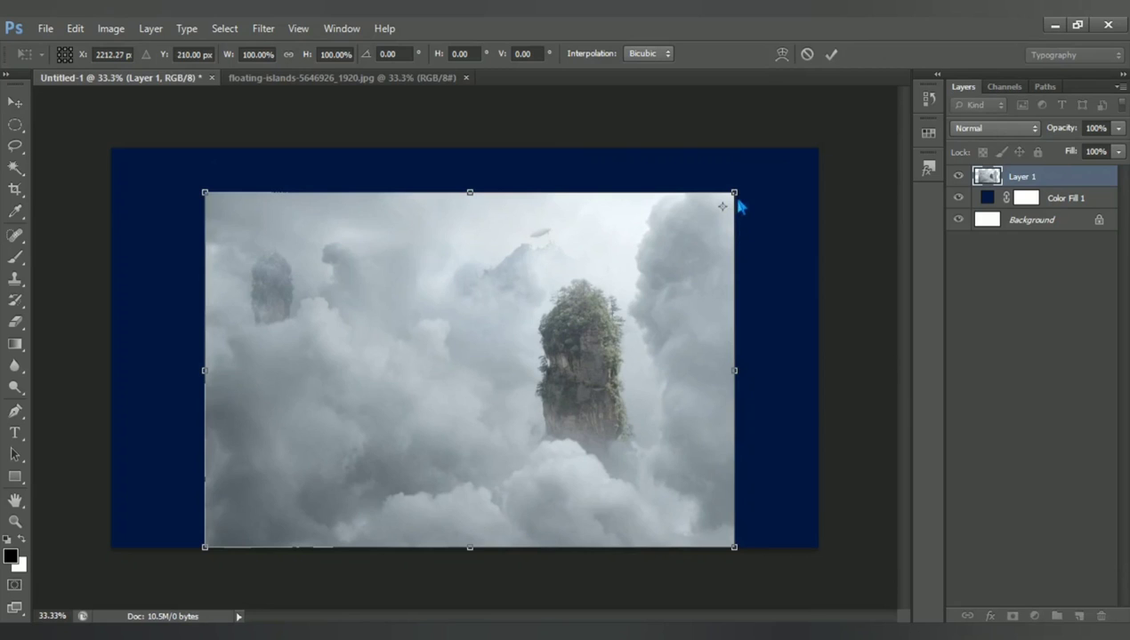
{"action": "mouse_move", "coordinate": [470, 370]}
{"action": "left_mouse_down"}
{"action": "mouse_move", "coordinate": [502, 370]}
{"action": "mouse_move", "coordinate": [471, 380]}
{"action": "left_mouse_up"}
{"action": "left_click_drag", "start_coordinate": [734, 192], "coordinate": [849, 146]}
{"action": "left_click_drag", "start_coordinate": [722, 393], "coordinate": [711, 322]}
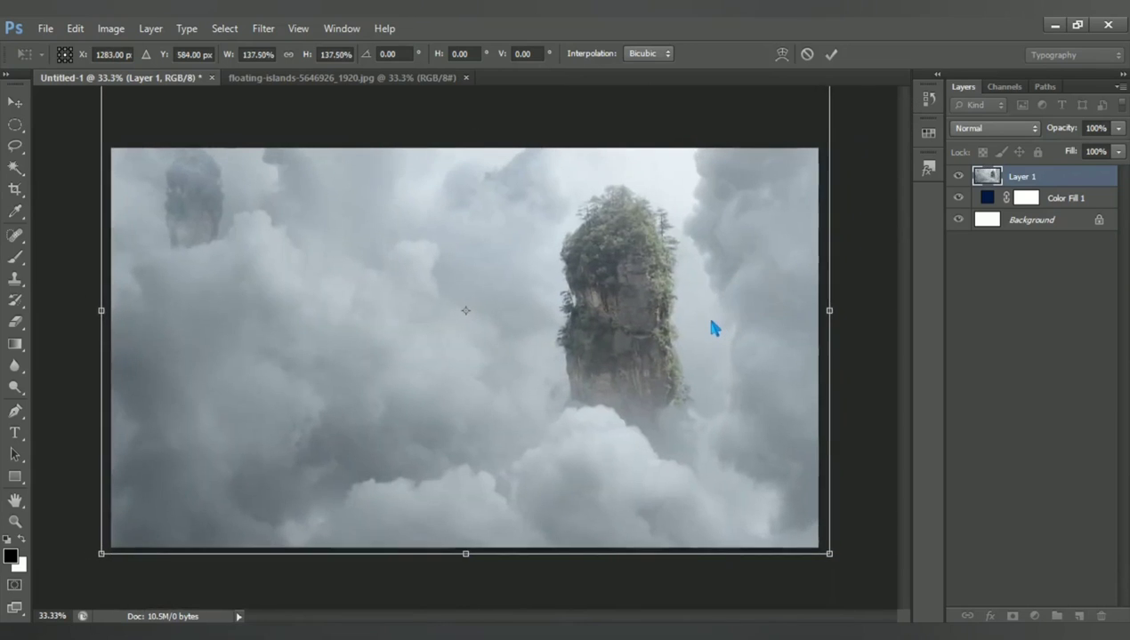
{"action": "key", "text": "ctrl+minus"}
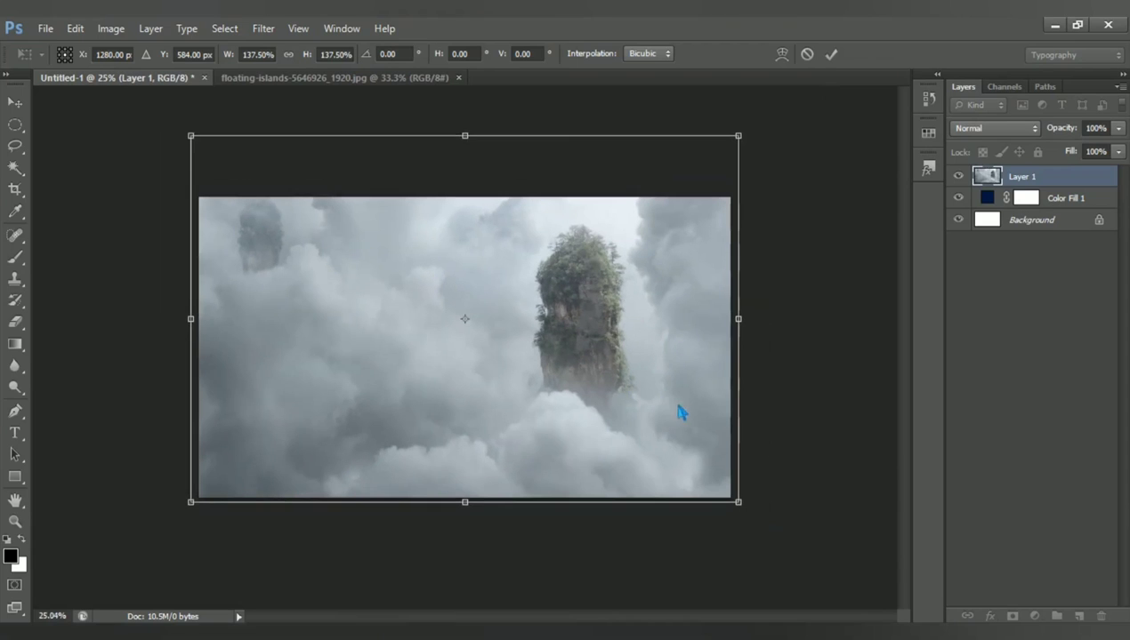
{"action": "left_click_drag", "start_coordinate": [469, 148], "coordinate": [473, 322]}
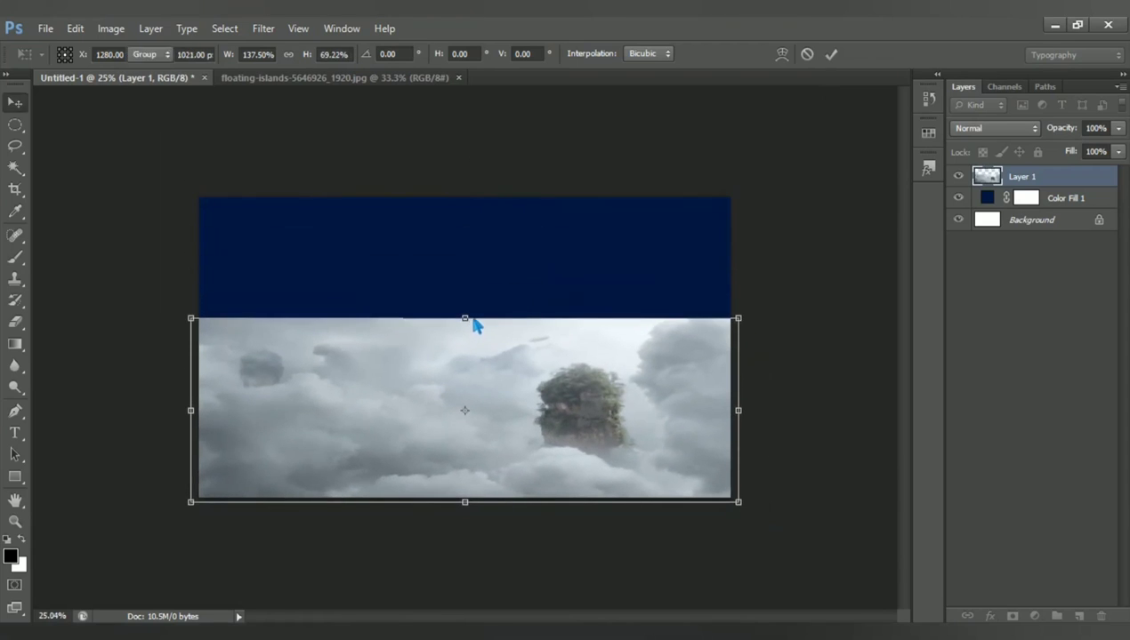
{"action": "key", "text": "Return"}
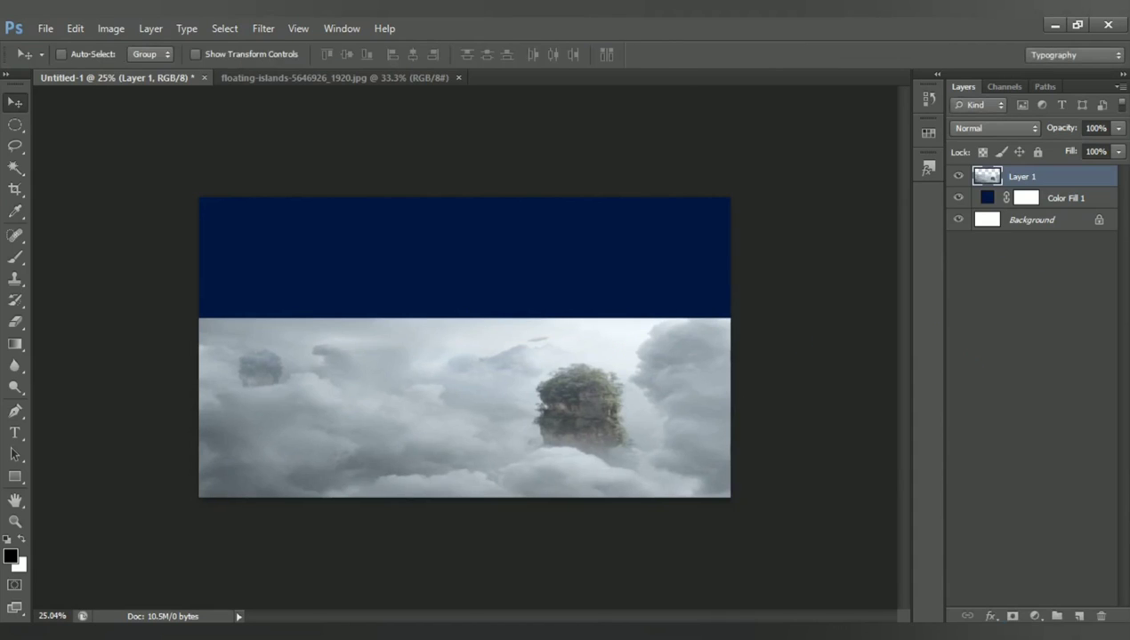
Step: Mask Layer 1 and paint with a 952 px soft black brush to hide the upper clouds and rock island
{"action": "left_click", "coordinate": [1018, 619]}
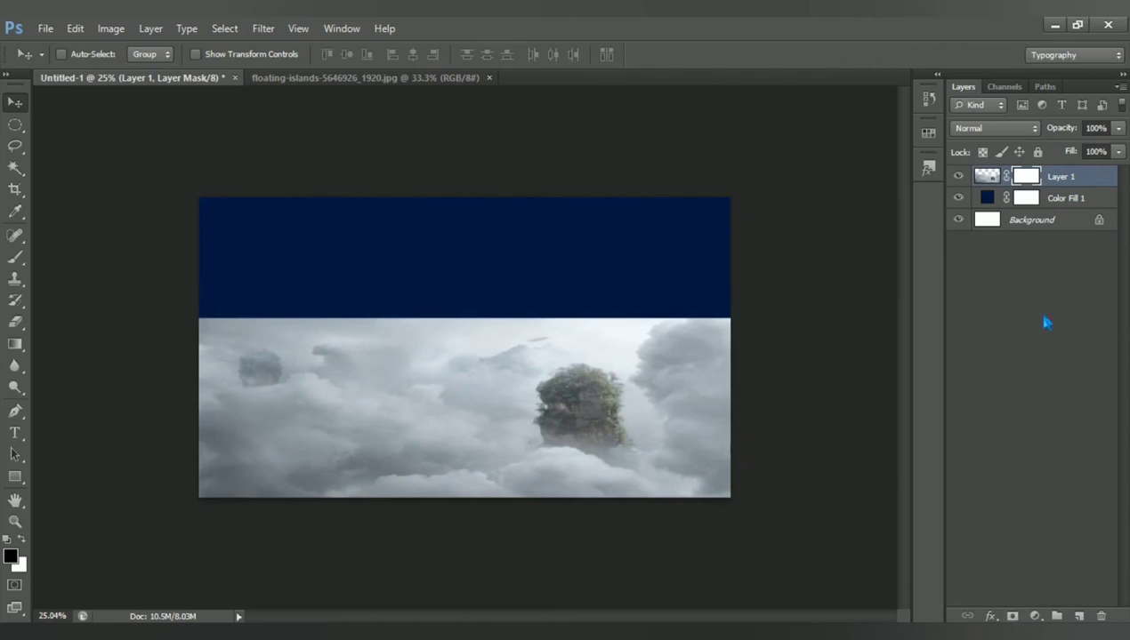
{"action": "left_click", "coordinate": [26, 263]}
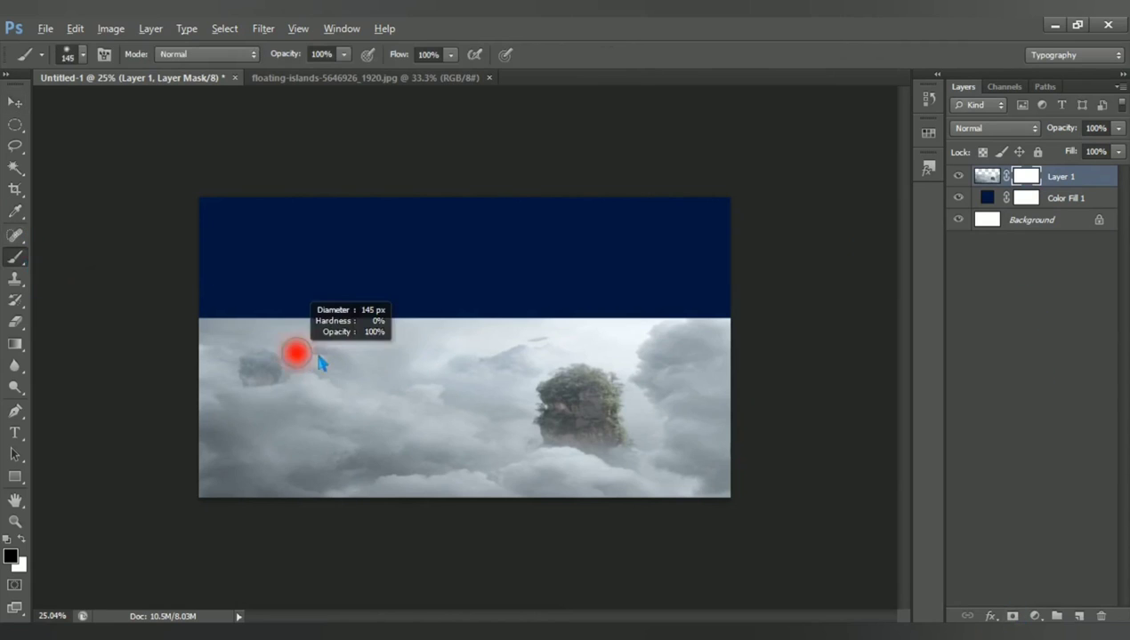
{"action": "left_click_drag", "start_coordinate": [297, 354], "coordinate": [383, 366]}
{"action": "mouse_move", "coordinate": [215, 347]}
{"action": "left_mouse_down"}
{"action": "mouse_move", "coordinate": [610, 343]}
{"action": "mouse_move", "coordinate": [771, 327]}
{"action": "mouse_move", "coordinate": [54, 335]}
{"action": "mouse_move", "coordinate": [629, 335]}
{"action": "left_mouse_up"}
{"action": "left_click_drag", "start_coordinate": [343, 373], "coordinate": [391, 373]}
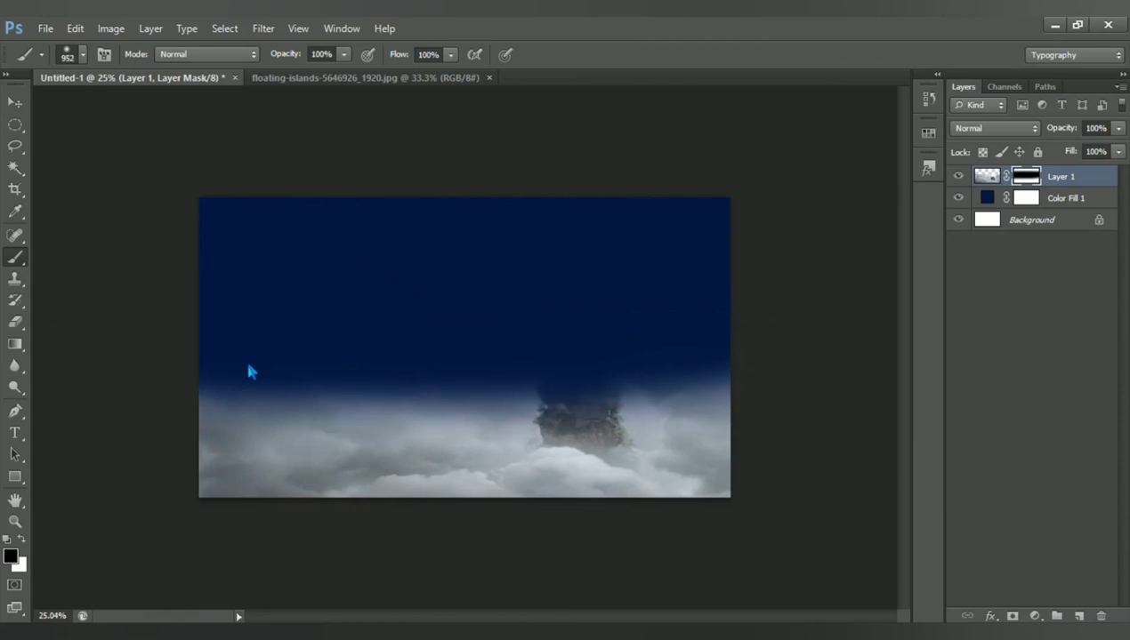
{"action": "mouse_move", "coordinate": [250, 371]}
{"action": "left_mouse_down"}
{"action": "mouse_move", "coordinate": [512, 370]}
{"action": "mouse_move", "coordinate": [565, 382]}
{"action": "mouse_move", "coordinate": [665, 367]}
{"action": "mouse_move", "coordinate": [176, 363]}
{"action": "left_mouse_up"}
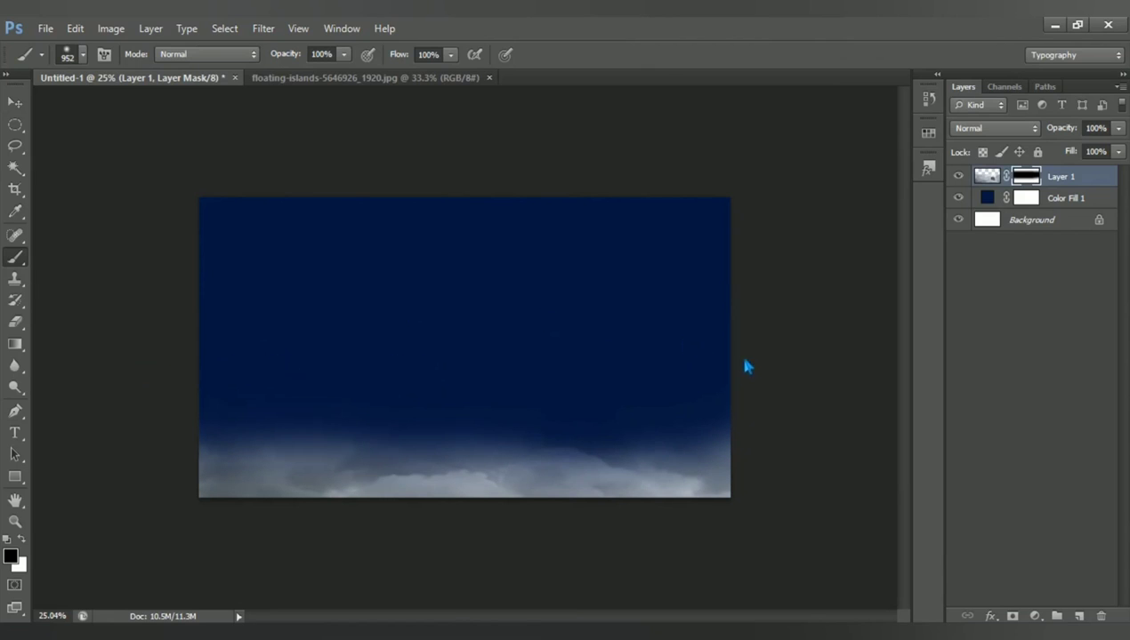
{"action": "scroll", "coordinate": [365, 511], "scroll_direction": "up", "scroll_amount": 3}
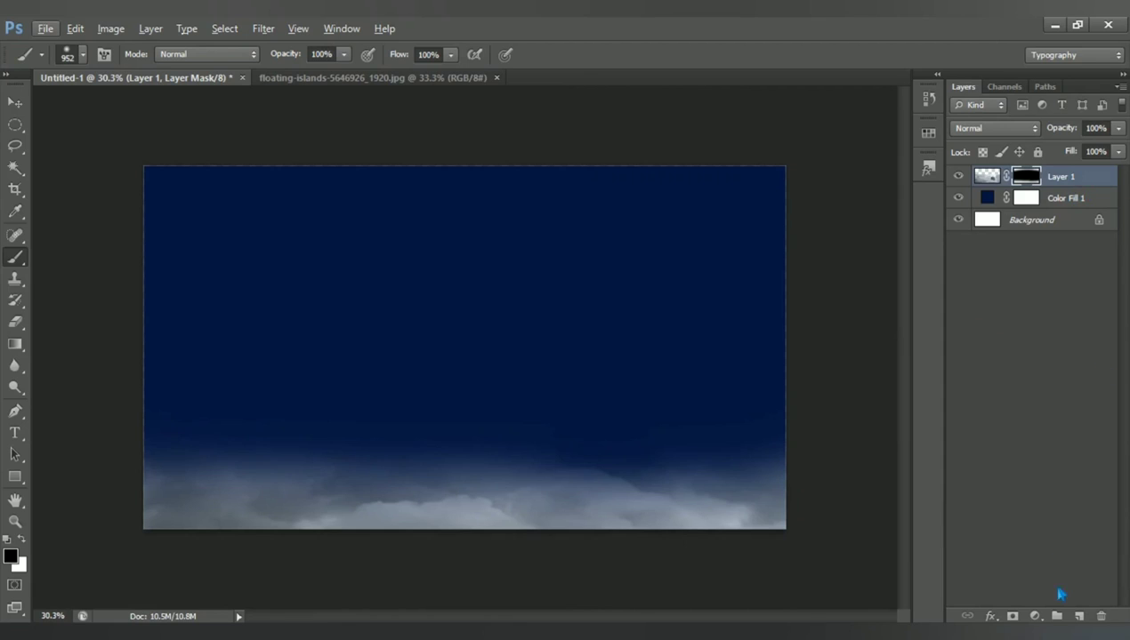
Step: Add a Color Balance layer clipped to Layer 1 with midtones -100, -55, +18
{"action": "left_click", "coordinate": [1034, 615]}
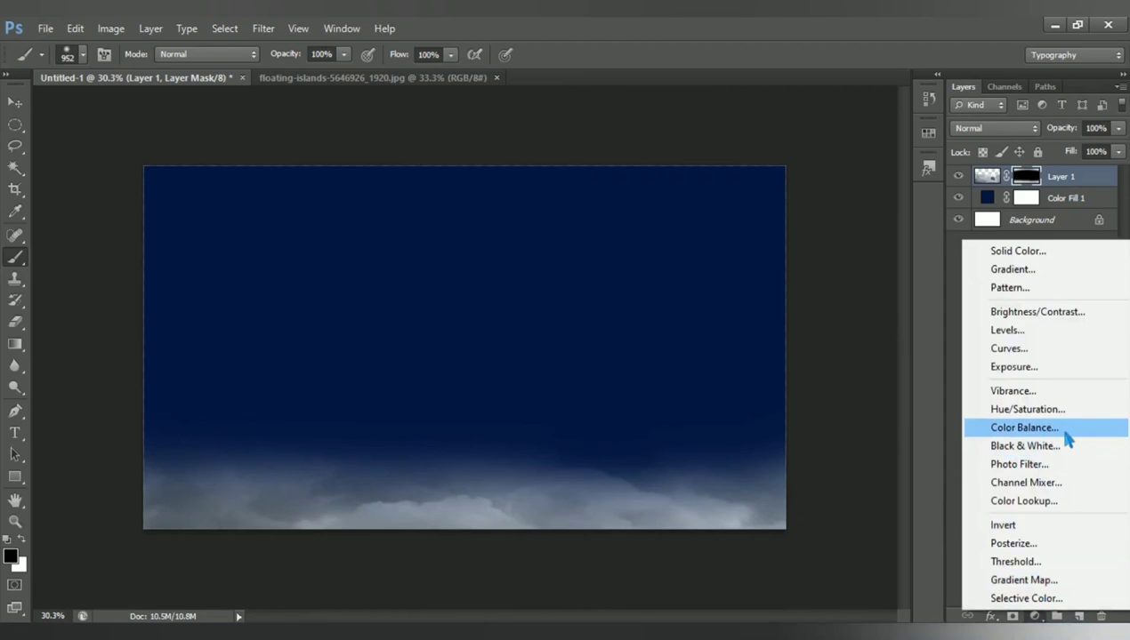
{"action": "left_click", "coordinate": [1066, 434]}
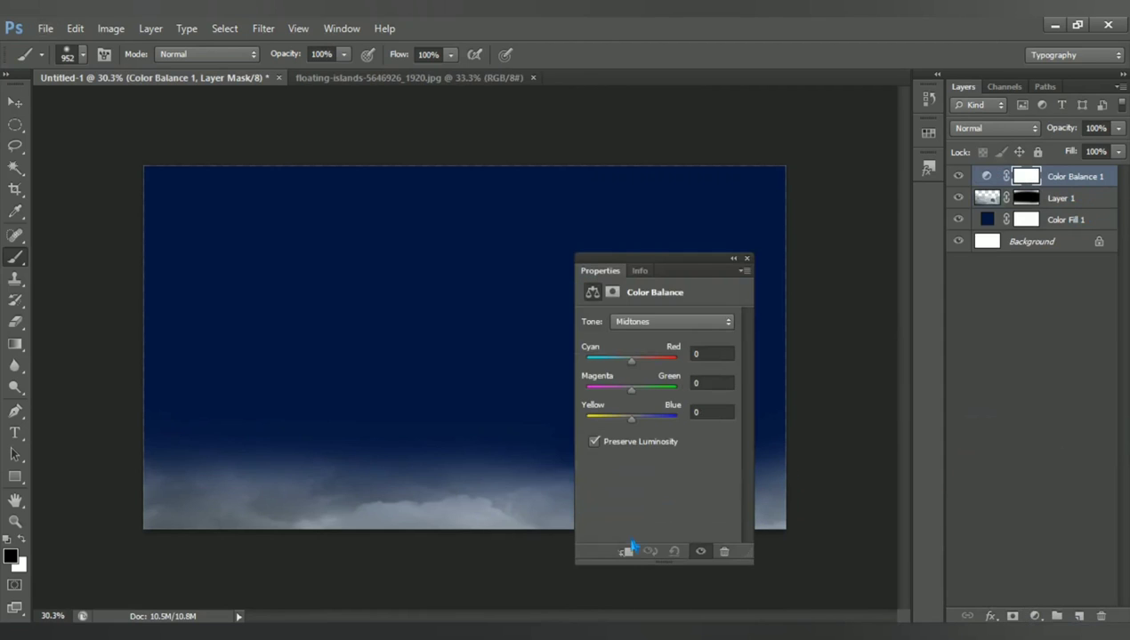
{"action": "left_click", "coordinate": [626, 550]}
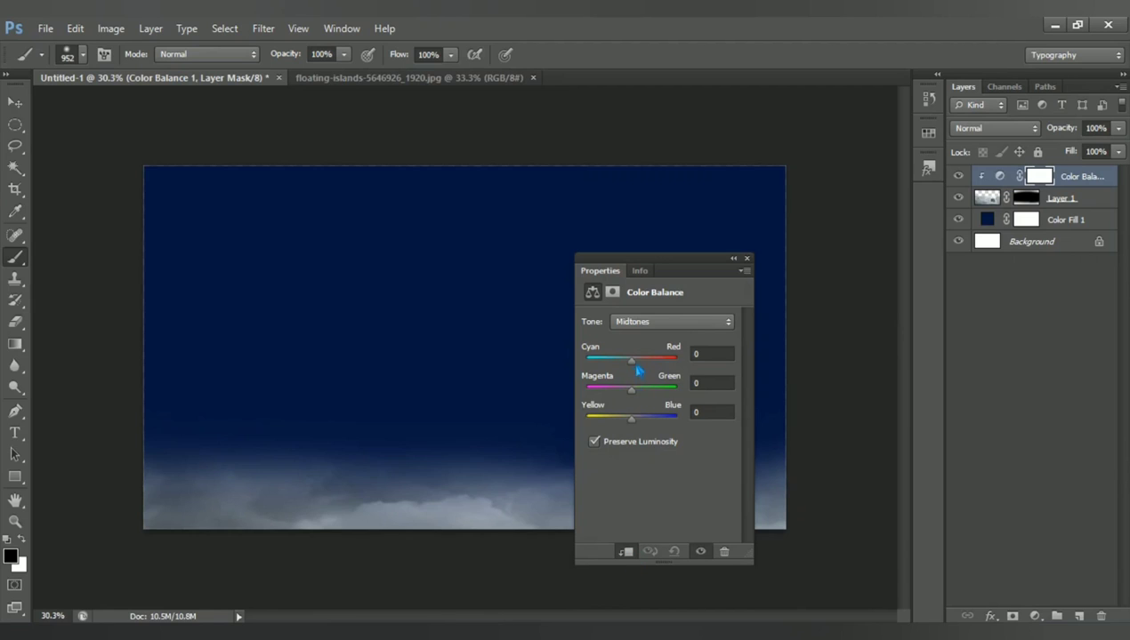
{"action": "left_click_drag", "start_coordinate": [630, 362], "coordinate": [565, 371]}
{"action": "left_click_drag", "start_coordinate": [634, 397], "coordinate": [628, 398]}
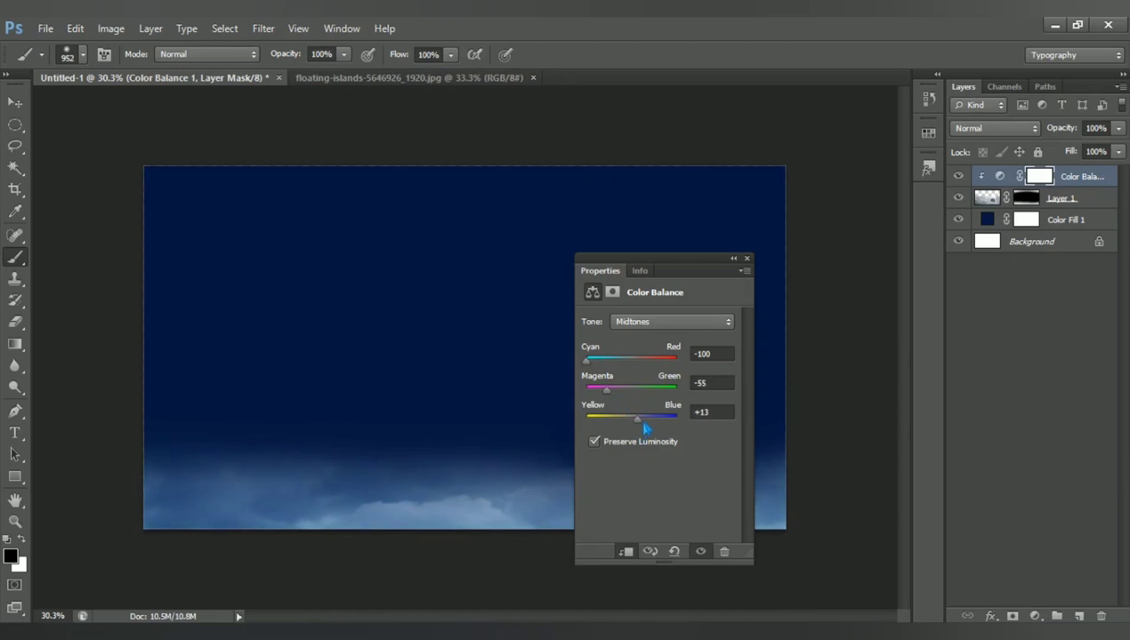
{"action": "left_click", "coordinate": [747, 259]}
Step: Add a clipped Brightness/Contrast layer (brightness -129, contrast 94) and close the floating-islands photo
{"action": "left_click", "coordinate": [1034, 616]}
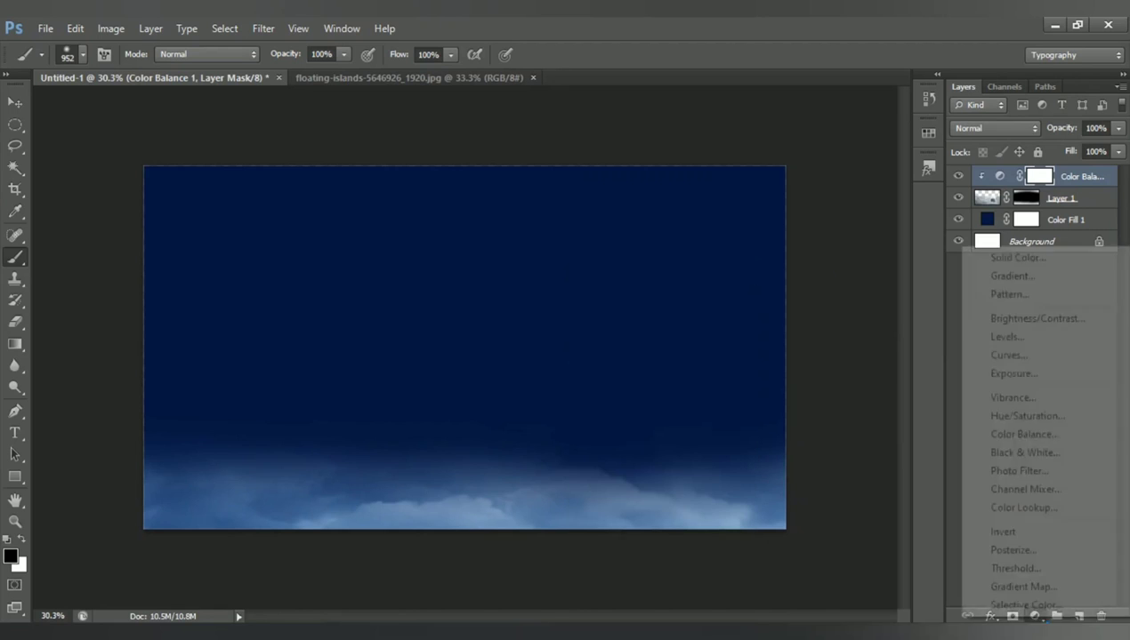
{"action": "left_click", "coordinate": [1034, 318]}
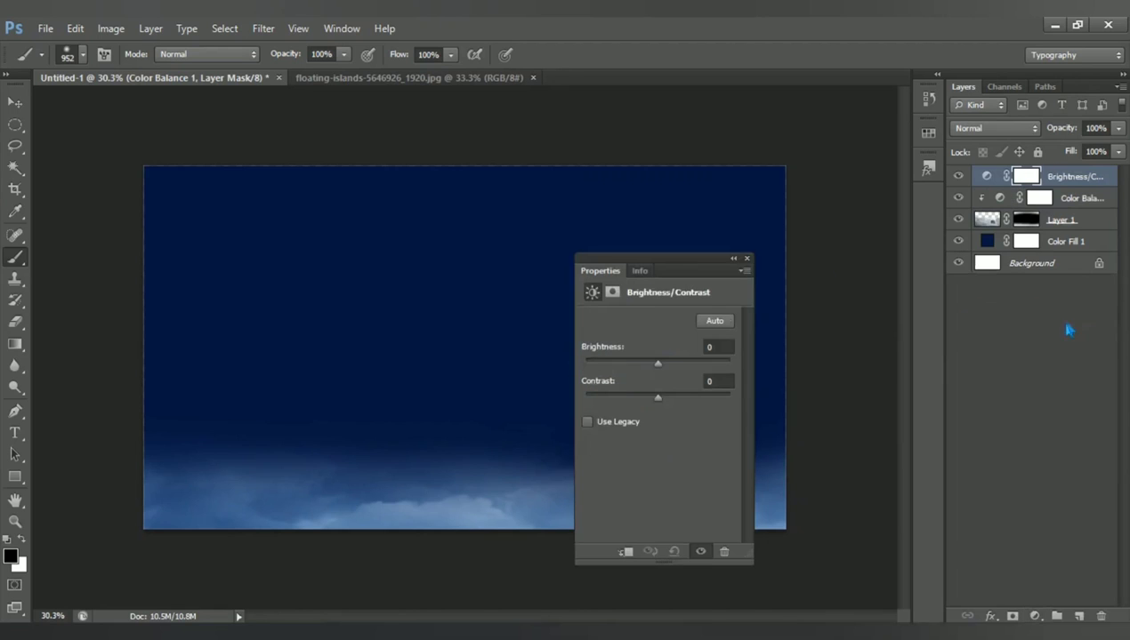
{"action": "left_click", "coordinate": [626, 552]}
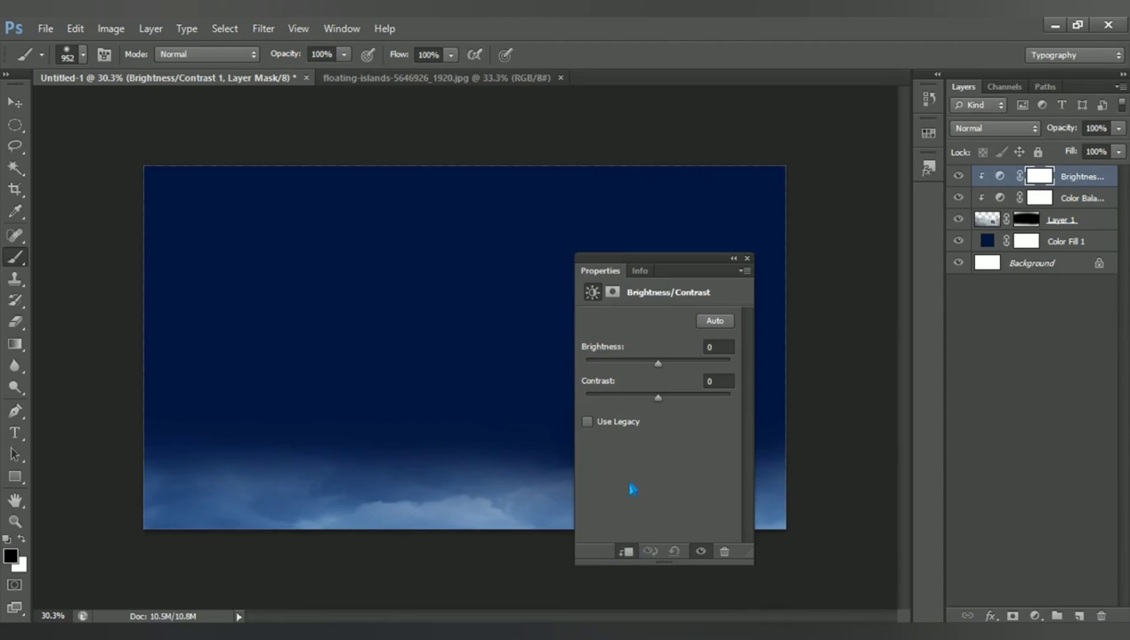
{"action": "left_click_drag", "start_coordinate": [658, 365], "coordinate": [600, 364]}
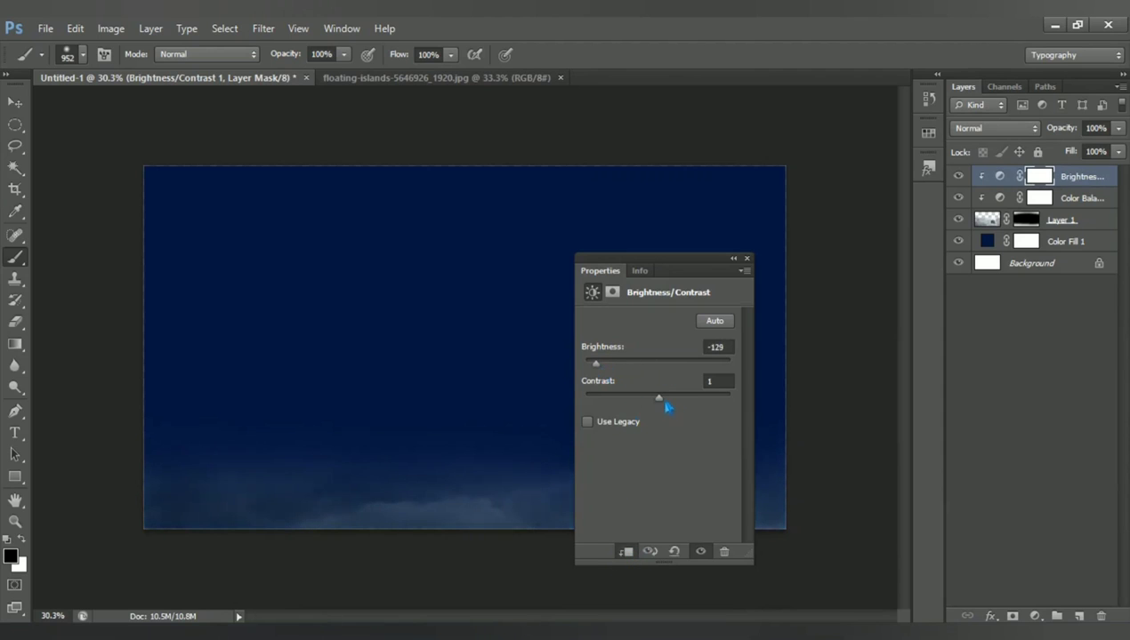
{"action": "left_click_drag", "start_coordinate": [665, 405], "coordinate": [718, 402]}
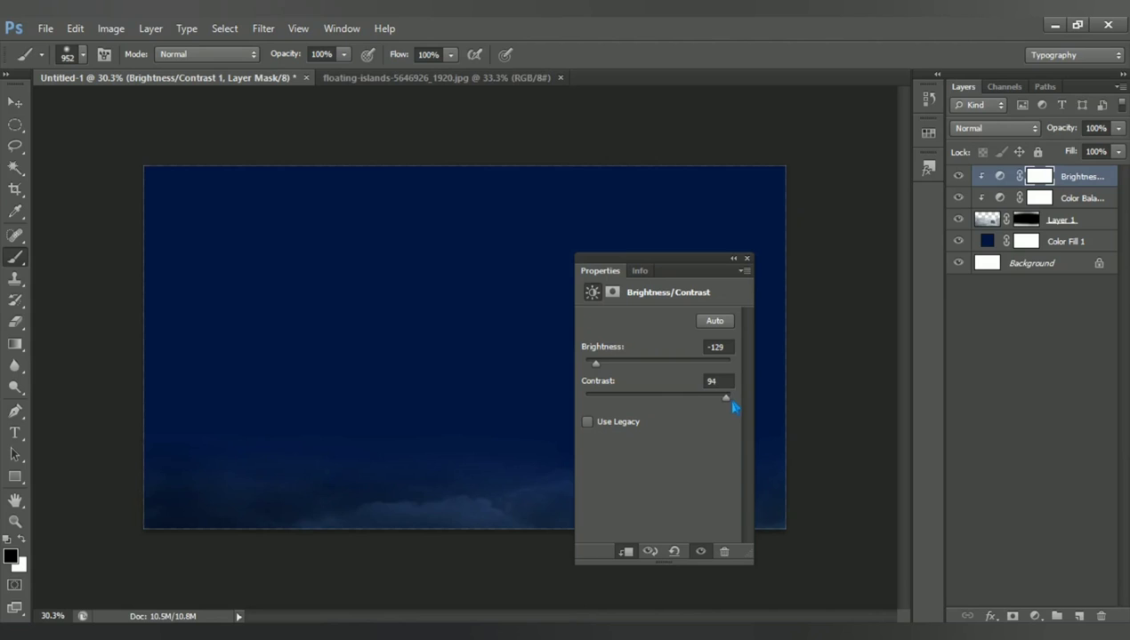
{"action": "left_click", "coordinate": [746, 258]}
{"action": "scroll", "coordinate": [448, 438], "scroll_direction": "up", "scroll_amount": 2}
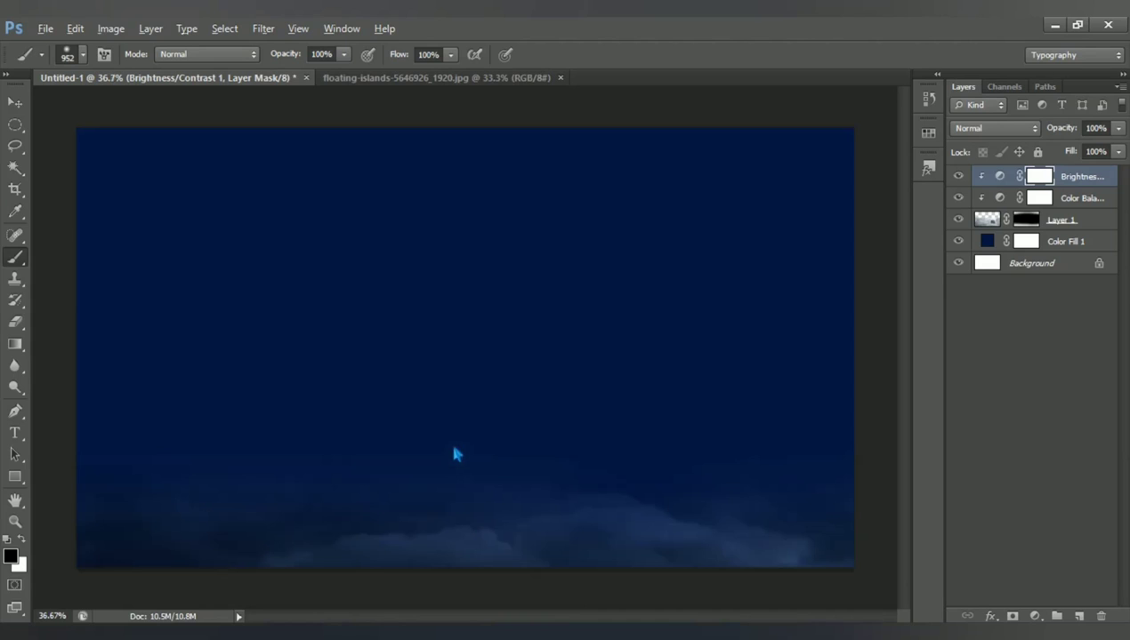
{"action": "left_click", "coordinate": [560, 78]}
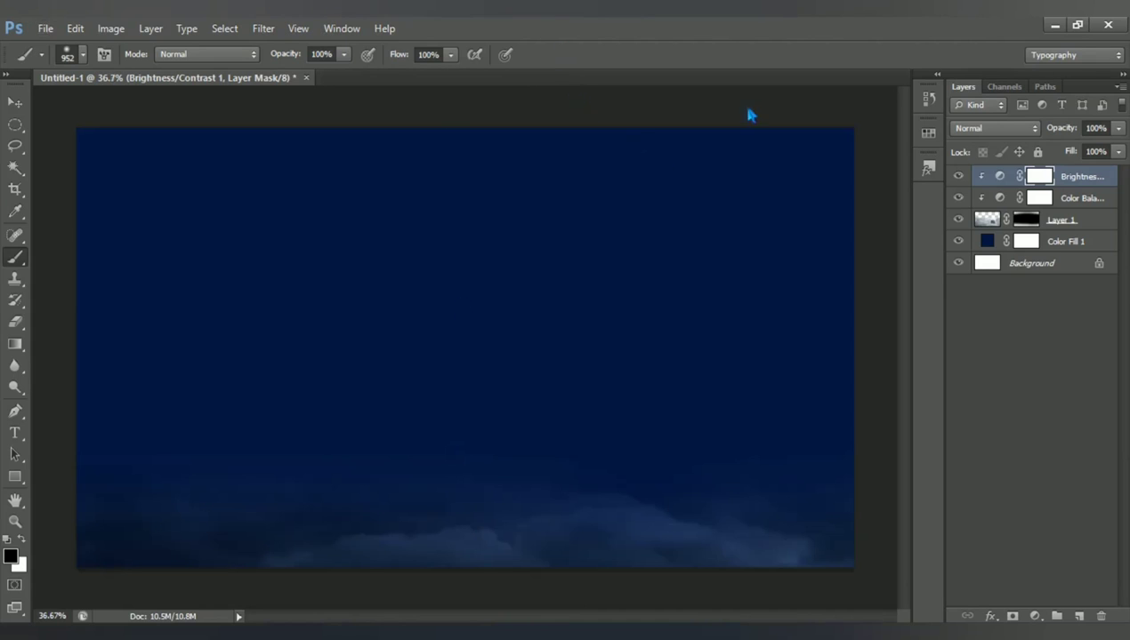
Step: Open clouds-5368444_1920 and drag it into the Untitled-1 composition
{"action": "left_click", "coordinate": [49, 29]}
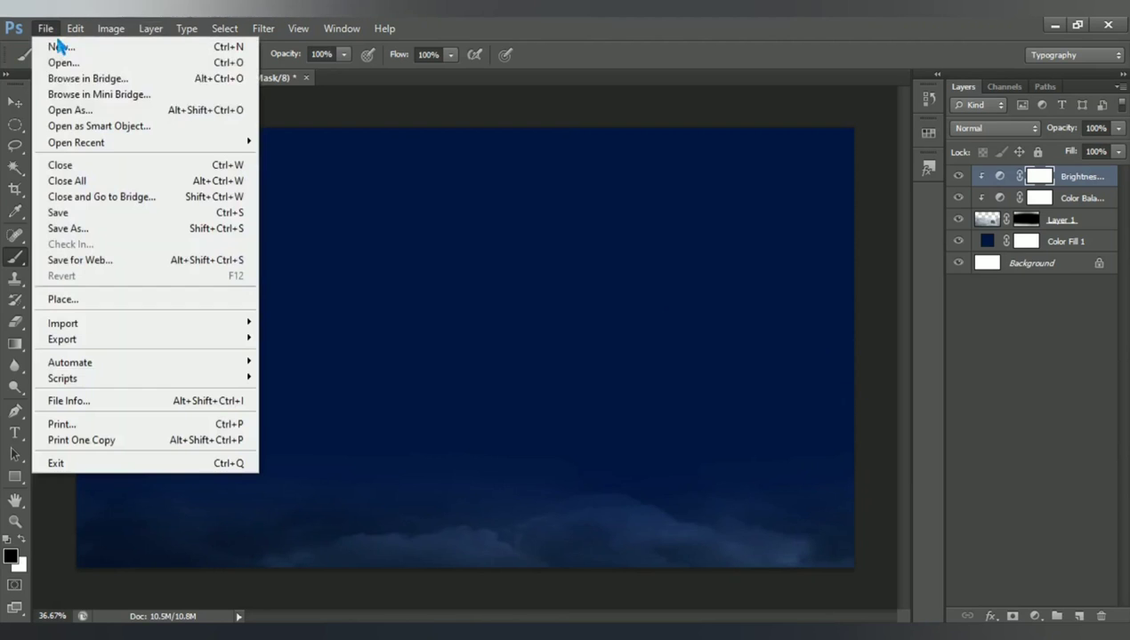
{"action": "left_click", "coordinate": [141, 66]}
{"action": "left_click", "coordinate": [299, 176]}
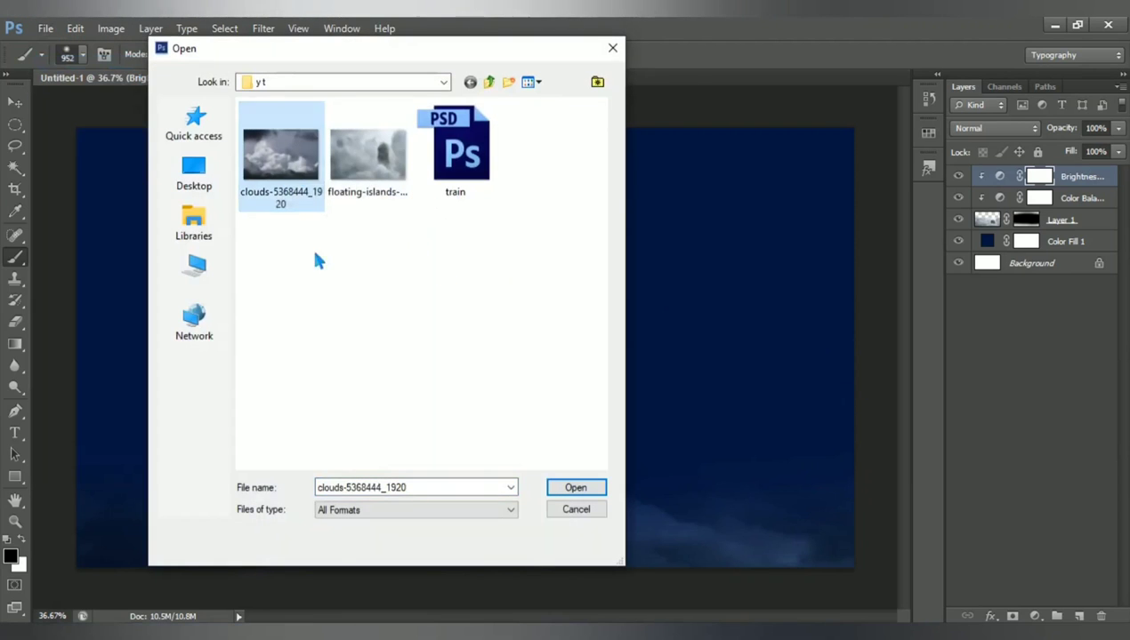
{"action": "left_click", "coordinate": [575, 488]}
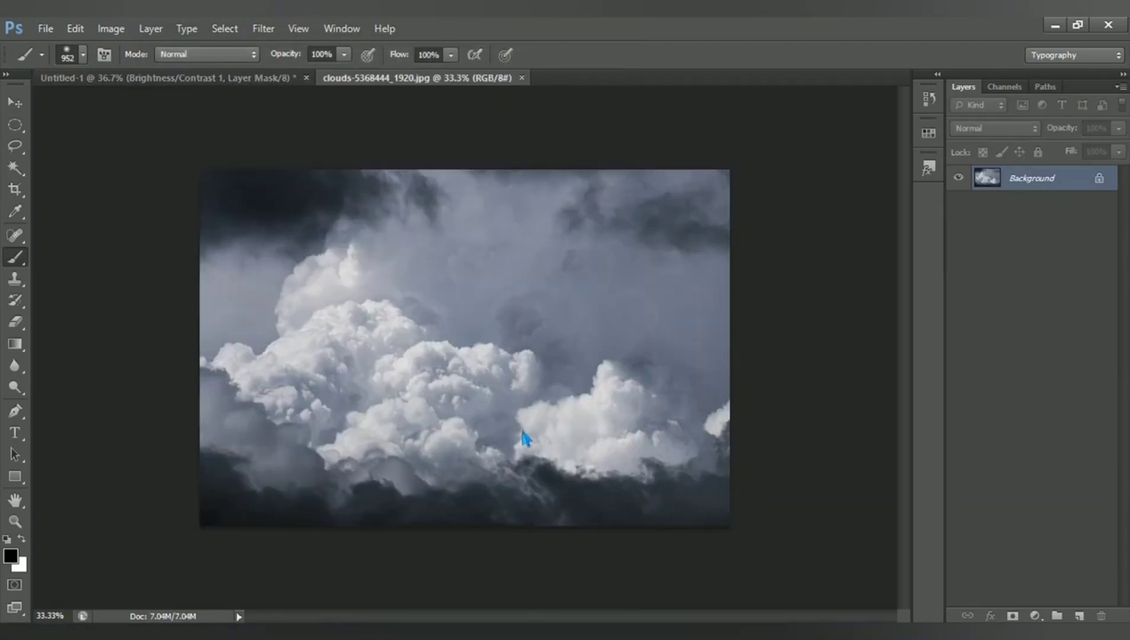
{"action": "left_click", "coordinate": [15, 102]}
{"action": "mouse_move", "coordinate": [473, 312]}
{"action": "left_mouse_down"}
{"action": "mouse_move", "coordinate": [542, 311]}
{"action": "mouse_move", "coordinate": [534, 358]}
{"action": "mouse_move", "coordinate": [466, 373]}
{"action": "left_mouse_up"}
Step: Unclip Layer 2 and scale it to about 135% to fill the canvas, shifted upward
{"action": "left_click", "coordinate": [999, 196], "text": "alt"}
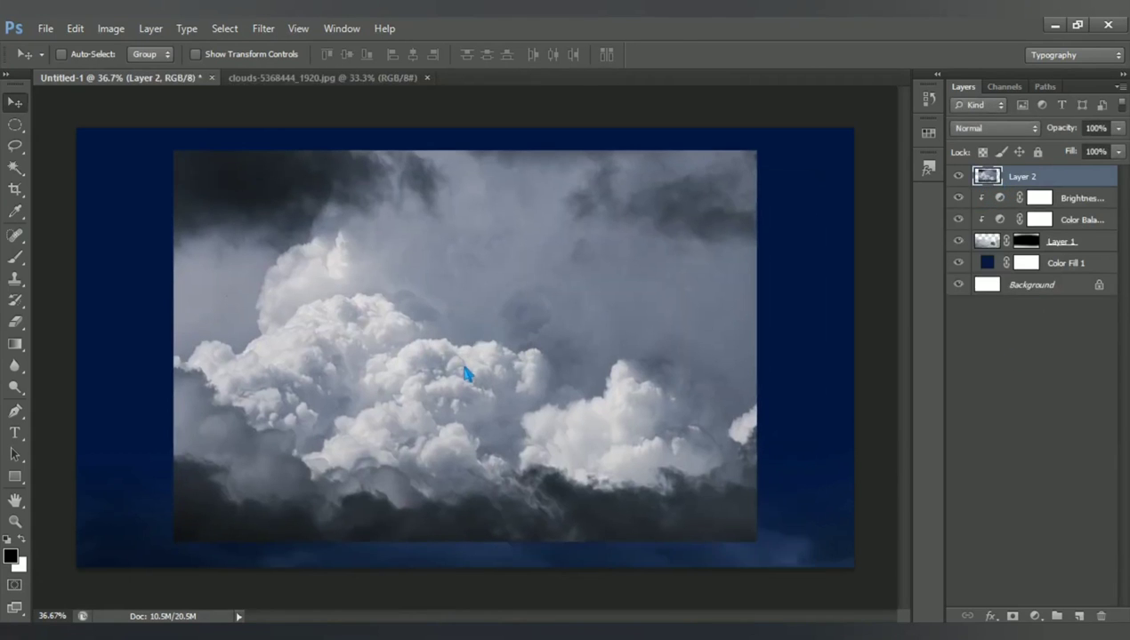
{"action": "key", "text": "ctrl+t"}
{"action": "left_click_drag", "start_coordinate": [755, 164], "coordinate": [852, 148]}
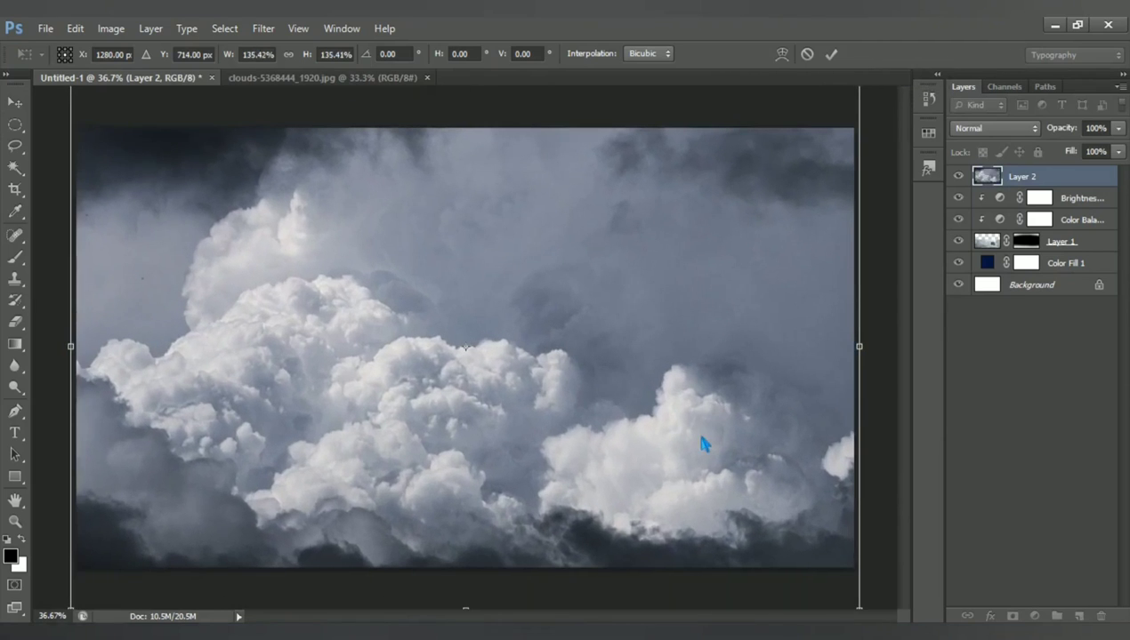
{"action": "mouse_move", "coordinate": [698, 435]}
{"action": "left_mouse_down"}
{"action": "mouse_move", "coordinate": [708, 357]}
{"action": "mouse_move", "coordinate": [711, 384]}
{"action": "left_mouse_up"}
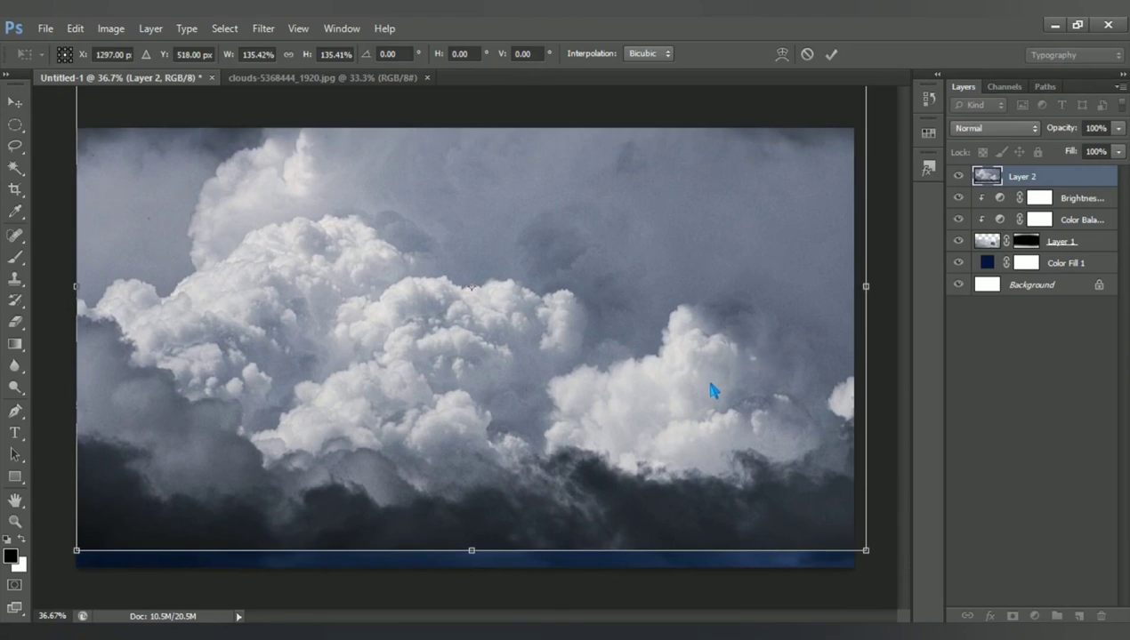
{"action": "key", "text": "Left"}
{"action": "key", "text": "Left"}
{"action": "key", "text": "Left"}
{"action": "key", "text": "Left"}
{"action": "key", "text": "Left"}
{"action": "key", "text": "Left"}
{"action": "key", "text": "Return"}
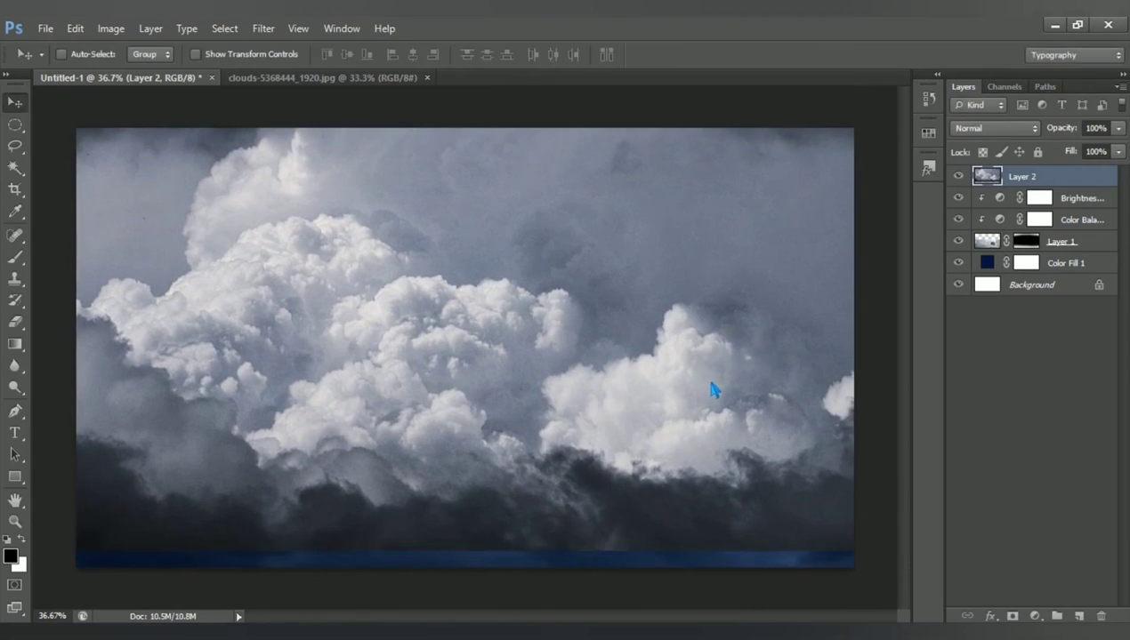
Step: Mask Layer 2 and paint black along the bottom so the navy clouds show through
{"action": "left_click", "coordinate": [1012, 615]}
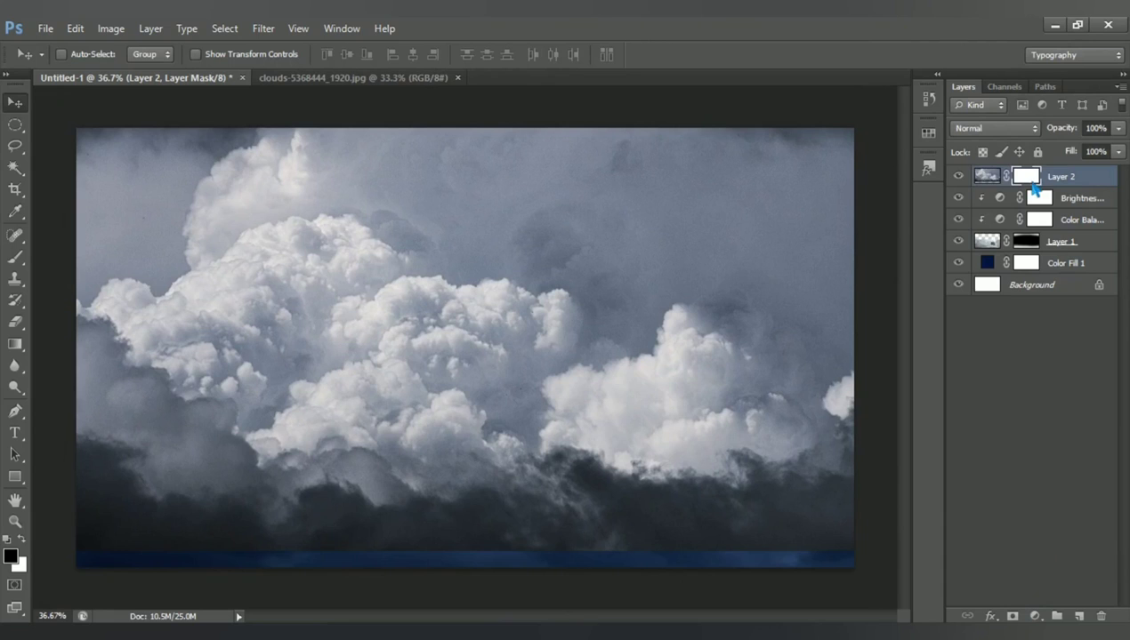
{"action": "left_click_drag", "start_coordinate": [15, 257], "coordinate": [104, 269]}
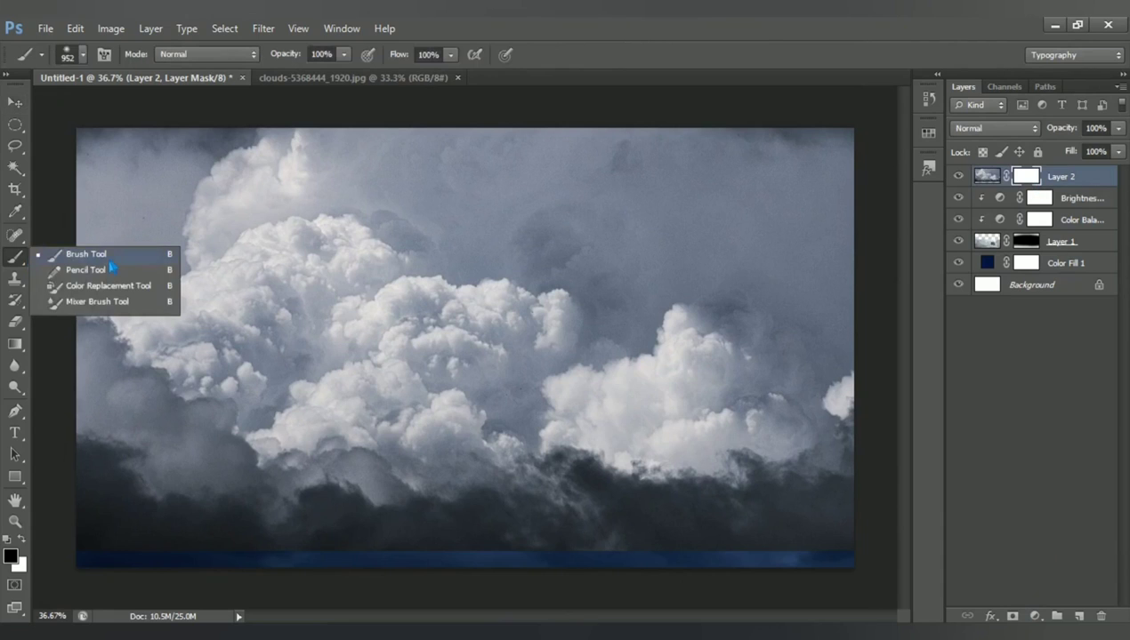
{"action": "left_click", "coordinate": [111, 258]}
{"action": "scroll", "coordinate": [239, 504], "scroll_direction": "down", "scroll_amount": 2}
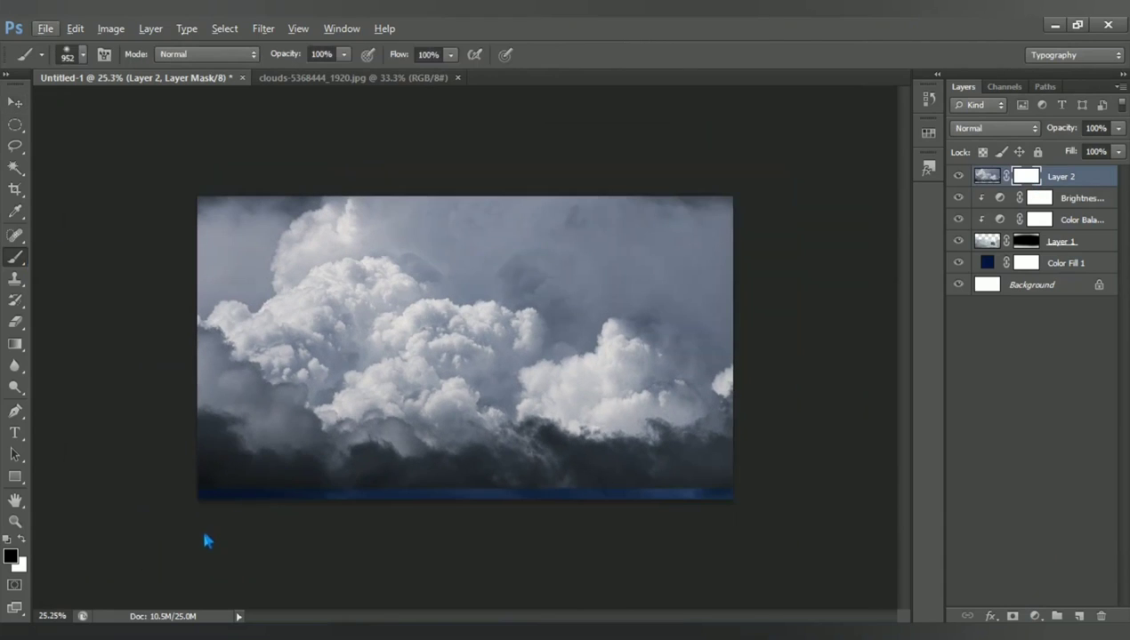
{"action": "mouse_move", "coordinate": [204, 534]}
{"action": "left_mouse_down"}
{"action": "mouse_move", "coordinate": [248, 555]}
{"action": "mouse_move", "coordinate": [194, 542]}
{"action": "left_mouse_up"}
{"action": "mouse_move", "coordinate": [402, 555]}
{"action": "left_mouse_down"}
{"action": "mouse_move", "coordinate": [478, 544]}
{"action": "mouse_move", "coordinate": [667, 562]}
{"action": "mouse_move", "coordinate": [783, 558]}
{"action": "left_mouse_up"}
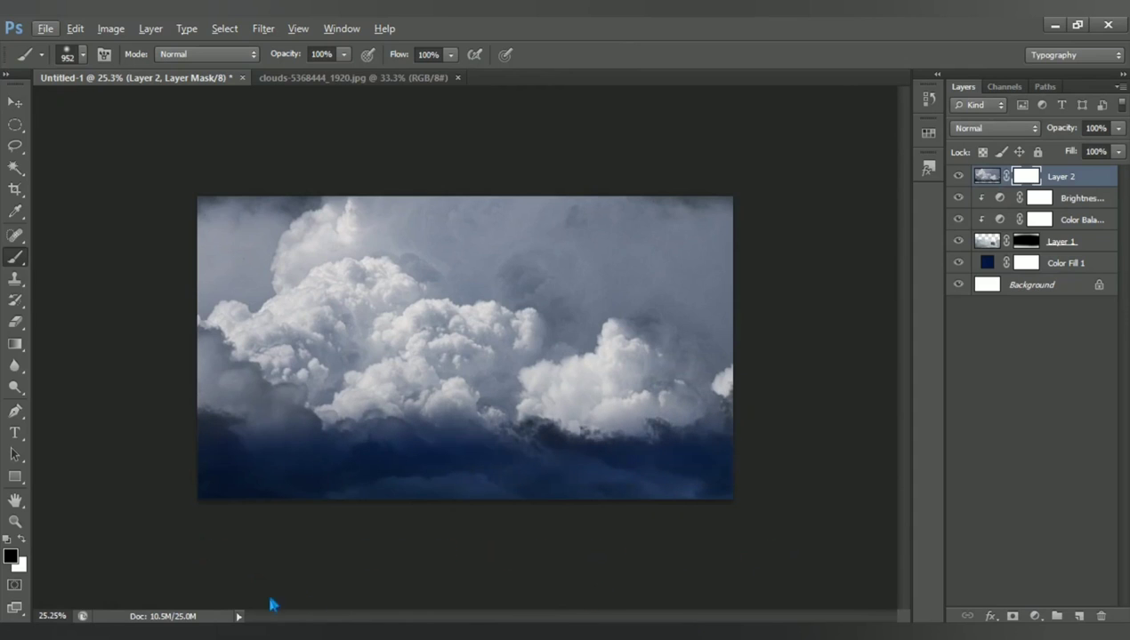
{"action": "key", "text": "ctrl+plus"}
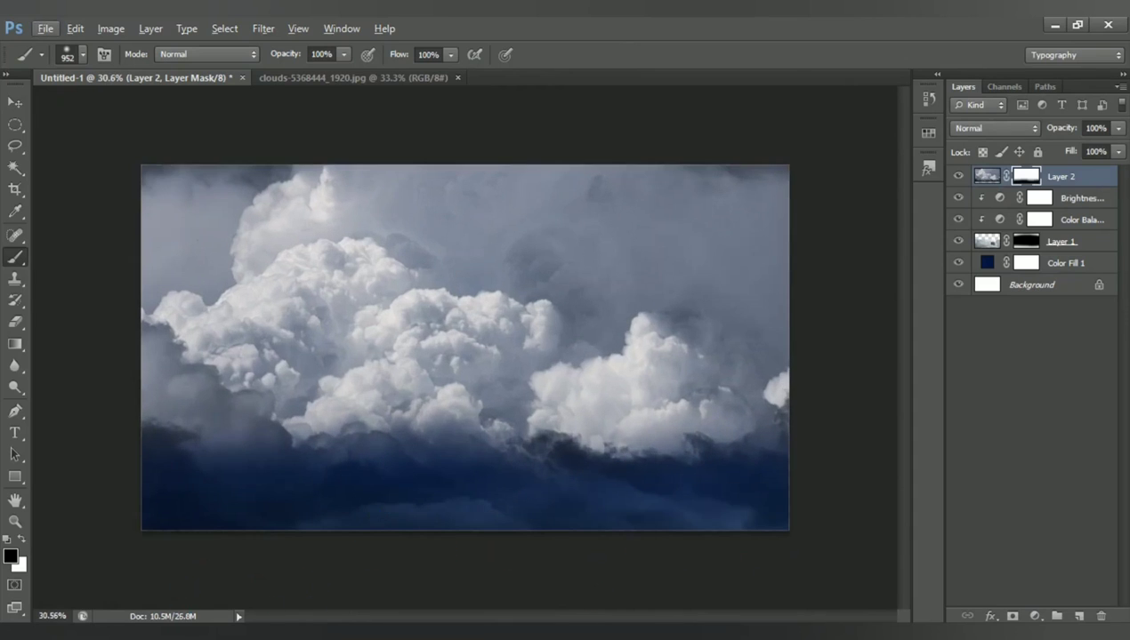
Step: Add a Color Balance layer clipped to Layer 2 with midtones -42, -27, +47
{"action": "left_click", "coordinate": [1034, 616]}
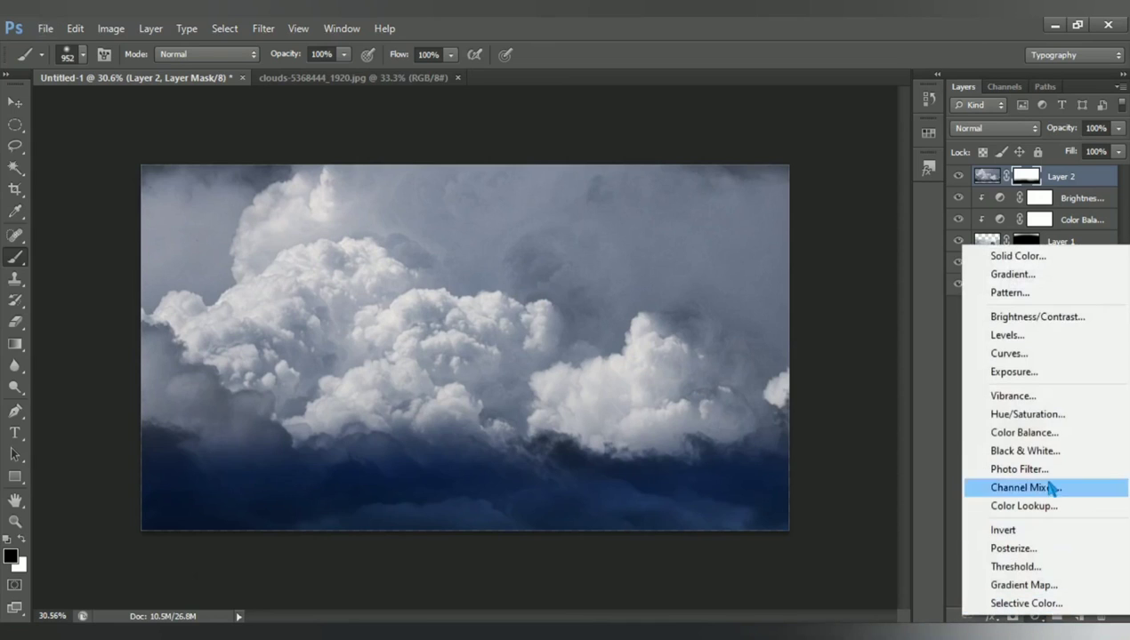
{"action": "left_click", "coordinate": [1070, 432]}
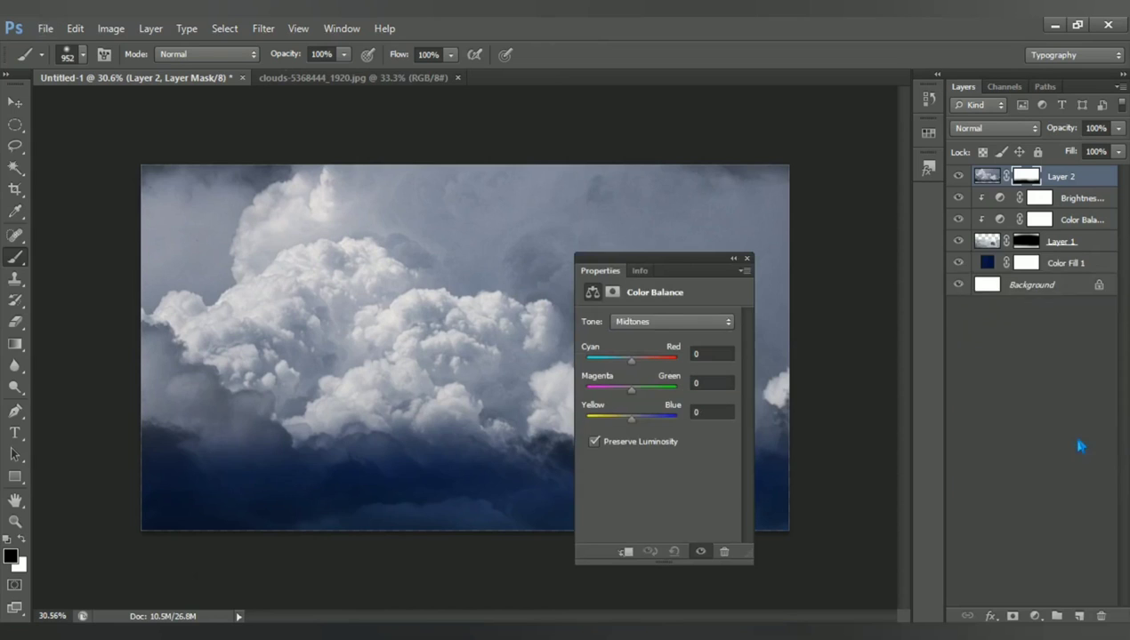
{"action": "left_click", "coordinate": [626, 552]}
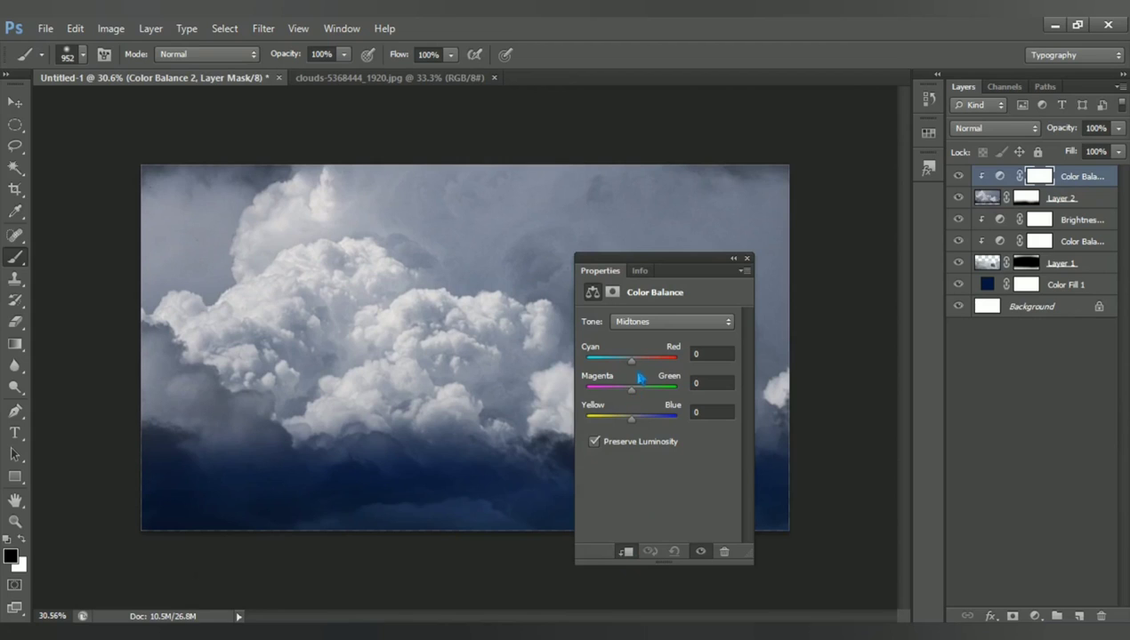
{"action": "left_click_drag", "start_coordinate": [637, 372], "coordinate": [623, 377]}
{"action": "left_click_drag", "start_coordinate": [632, 395], "coordinate": [625, 396]}
{"action": "left_click_drag", "start_coordinate": [640, 428], "coordinate": [661, 429]}
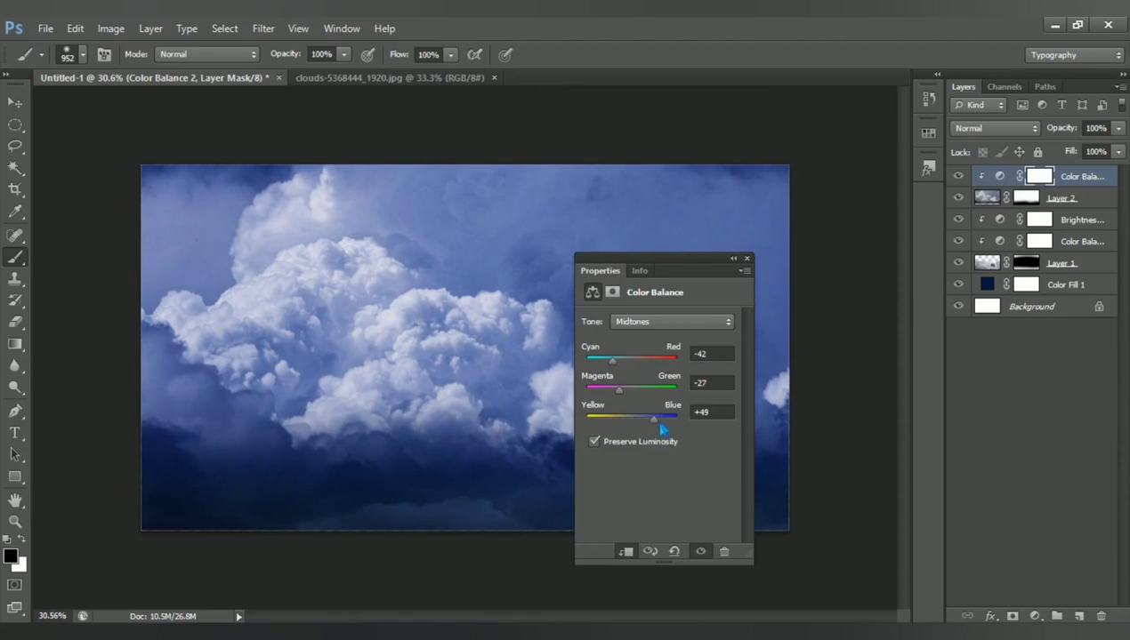
{"action": "left_click", "coordinate": [746, 258]}
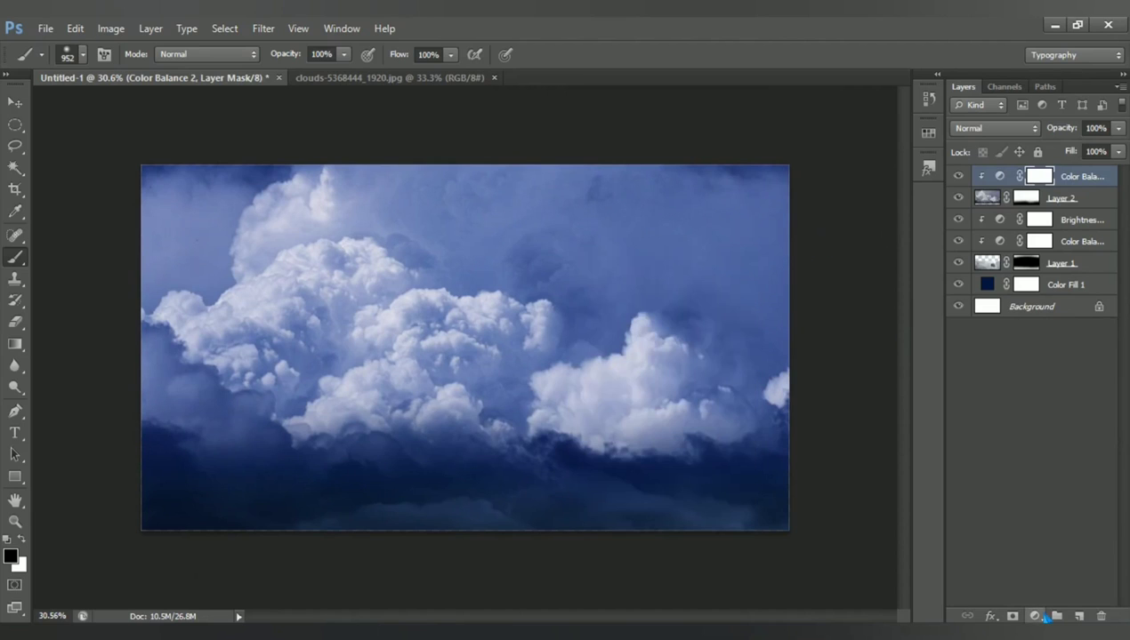
{"action": "left_click", "coordinate": [1036, 617]}
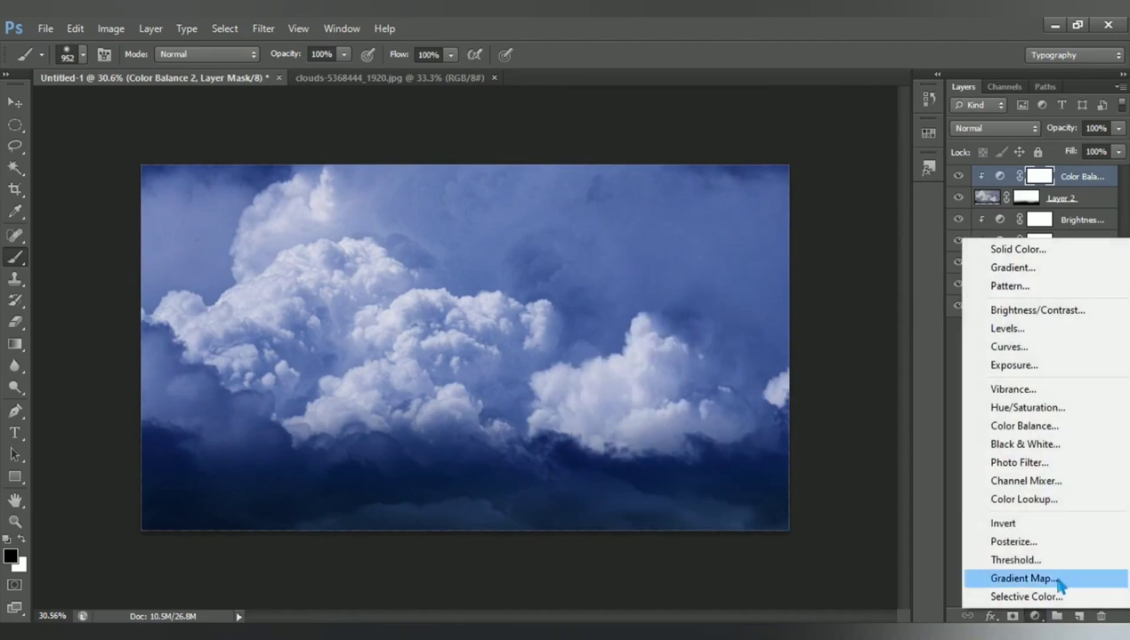
Step: Add a second Brightness/Contrast layer clipped to Layer 2 at brightness -64, contrast 85
{"action": "left_click", "coordinate": [1070, 320]}
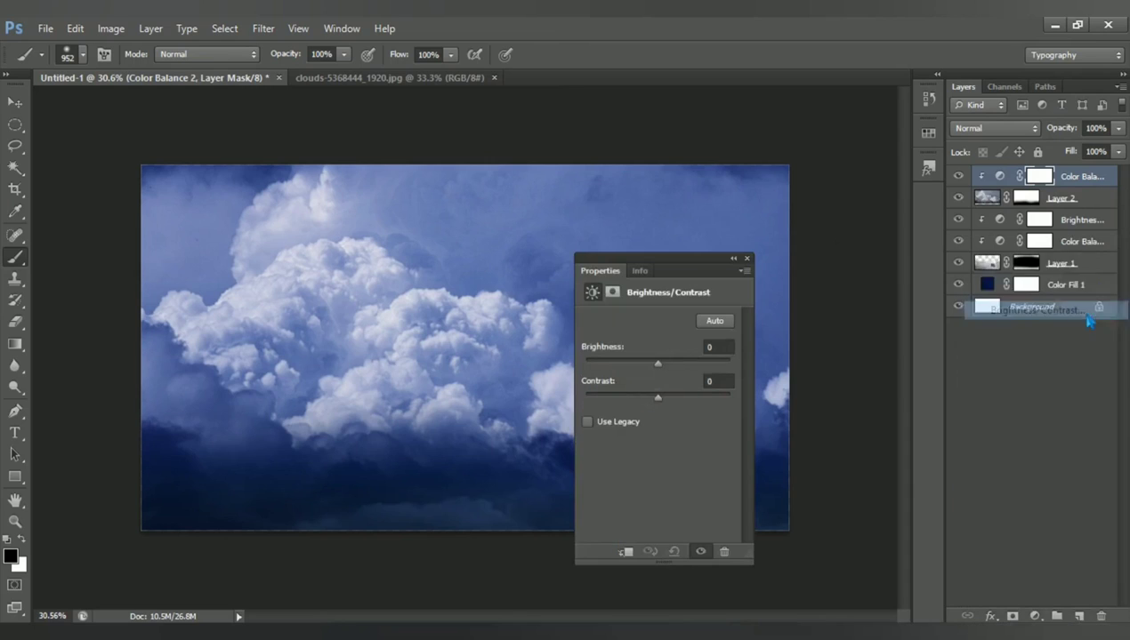
{"action": "left_click", "coordinate": [627, 552]}
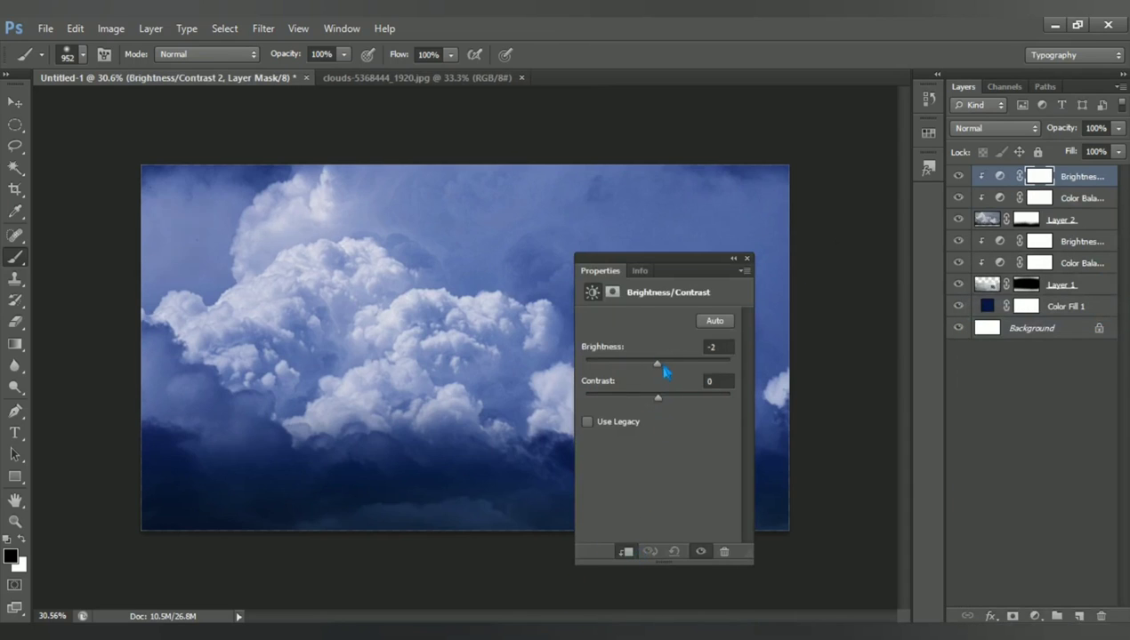
{"action": "left_click_drag", "start_coordinate": [664, 372], "coordinate": [628, 380]}
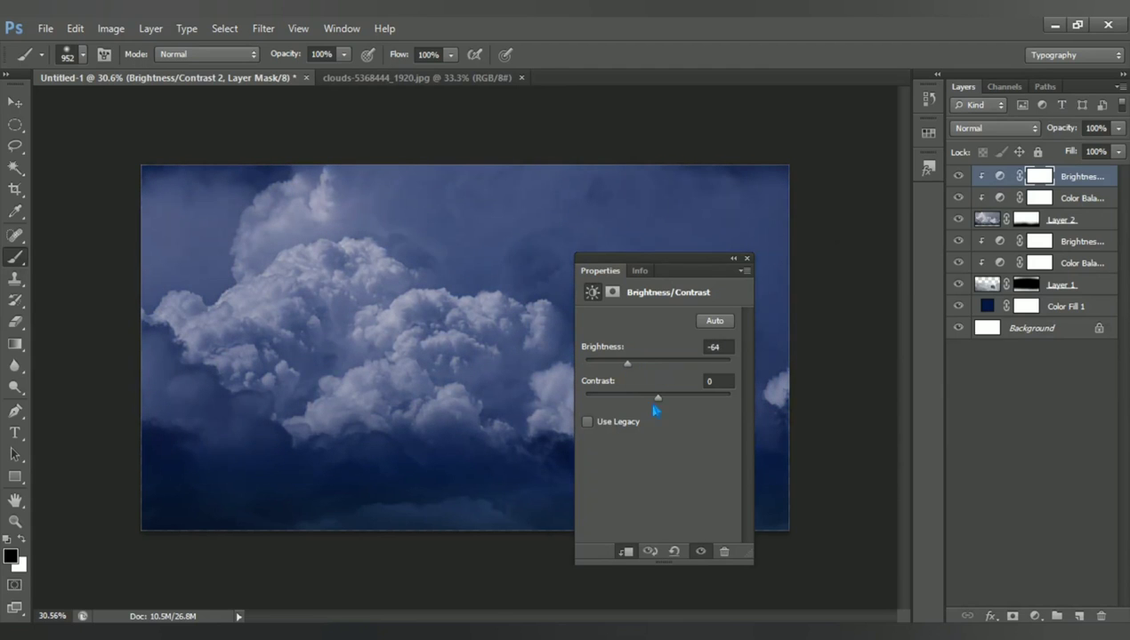
{"action": "left_click_drag", "start_coordinate": [669, 405], "coordinate": [711, 408]}
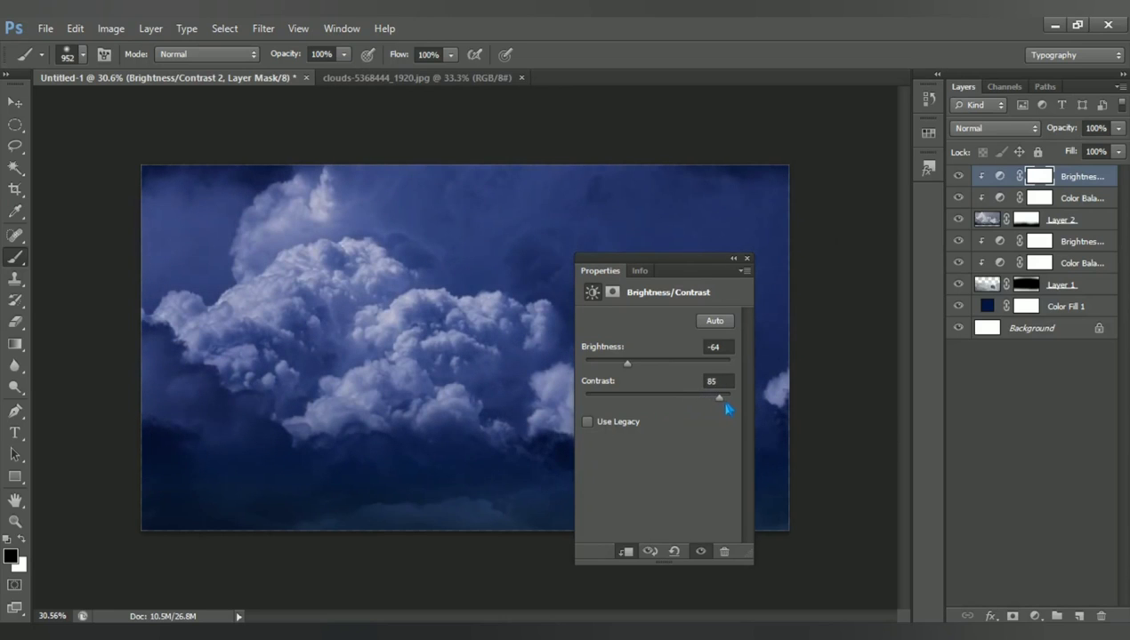
{"action": "left_click", "coordinate": [747, 259]}
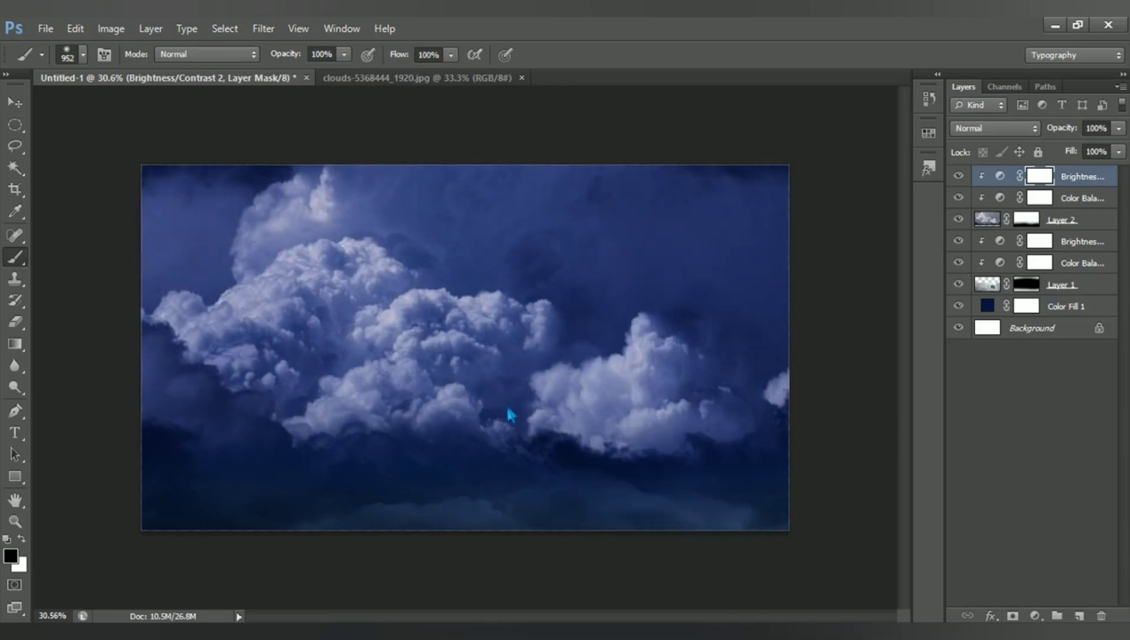
{"action": "scroll", "coordinate": [418, 479], "scroll_direction": "up", "scroll_amount": 1}
Step: Select Layer 2 and apply the basic Blur filter to its clouds
{"action": "left_click", "coordinate": [989, 220]}
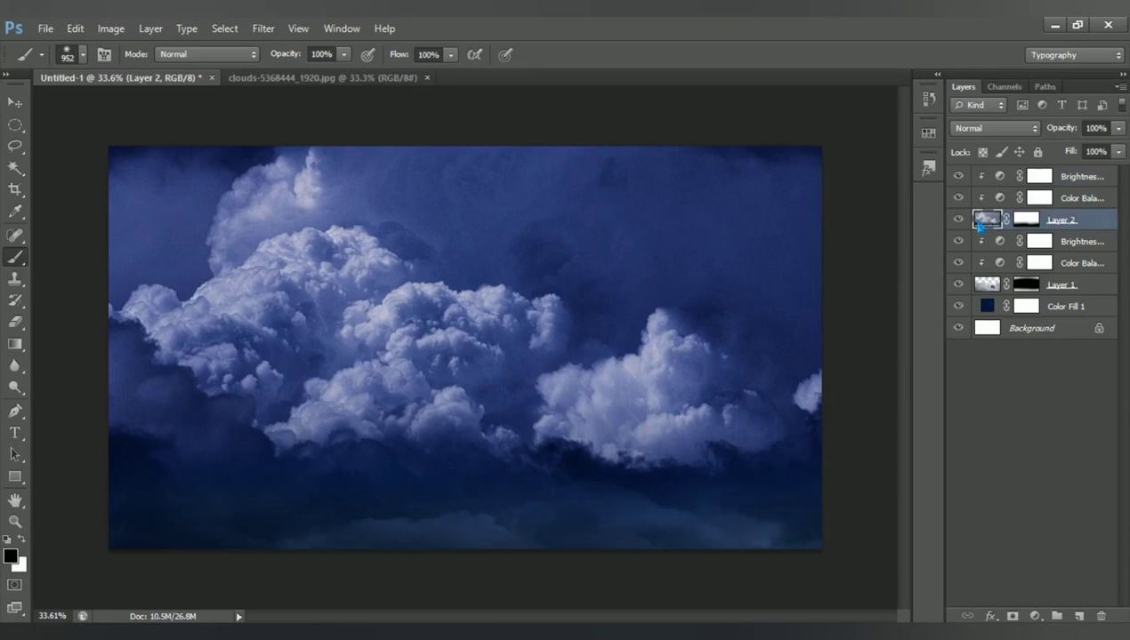
{"action": "left_click", "coordinate": [262, 29]}
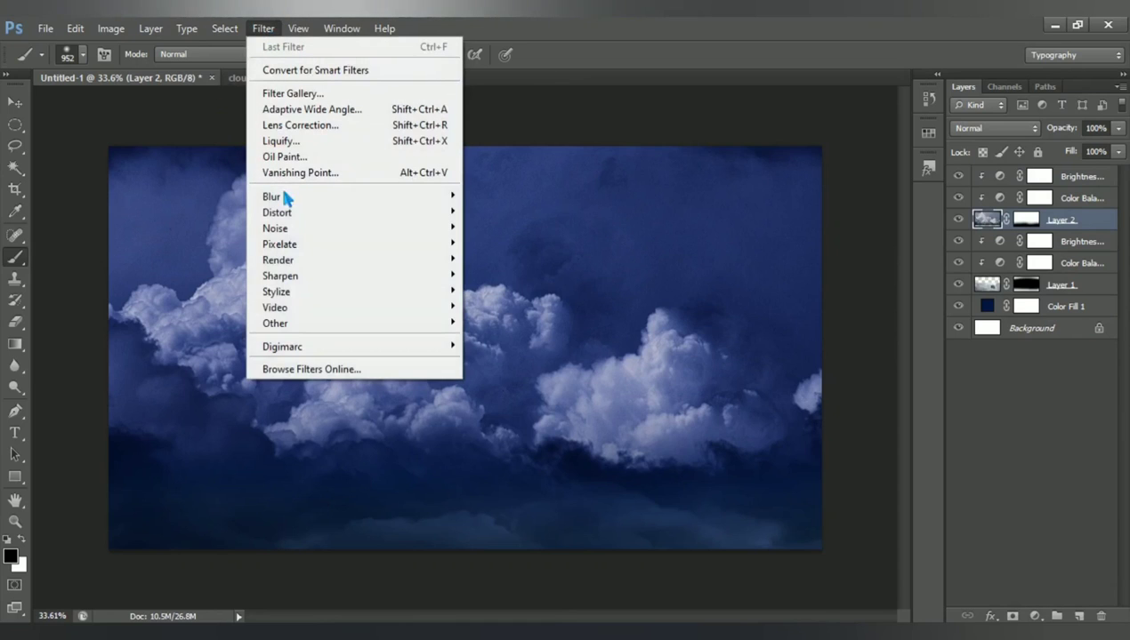
{"action": "mouse_move", "coordinate": [271, 196]}
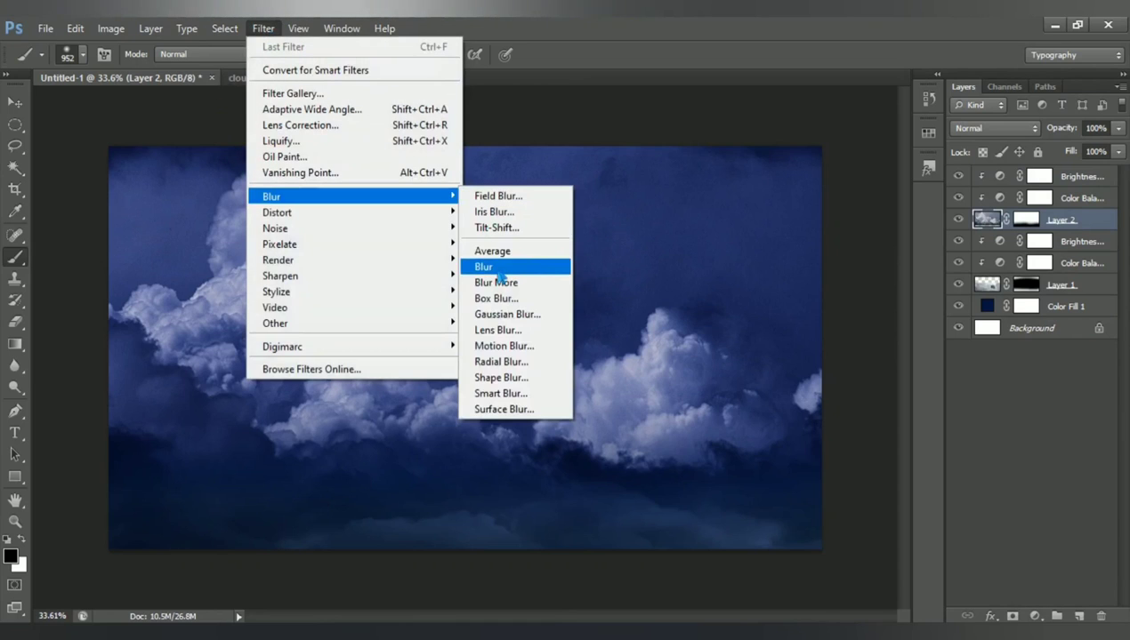
{"action": "left_click", "coordinate": [546, 268]}
Step: Apply a Gaussian Blur with a 26.4 pixel radius to Layer 2
{"action": "left_click", "coordinate": [263, 29]}
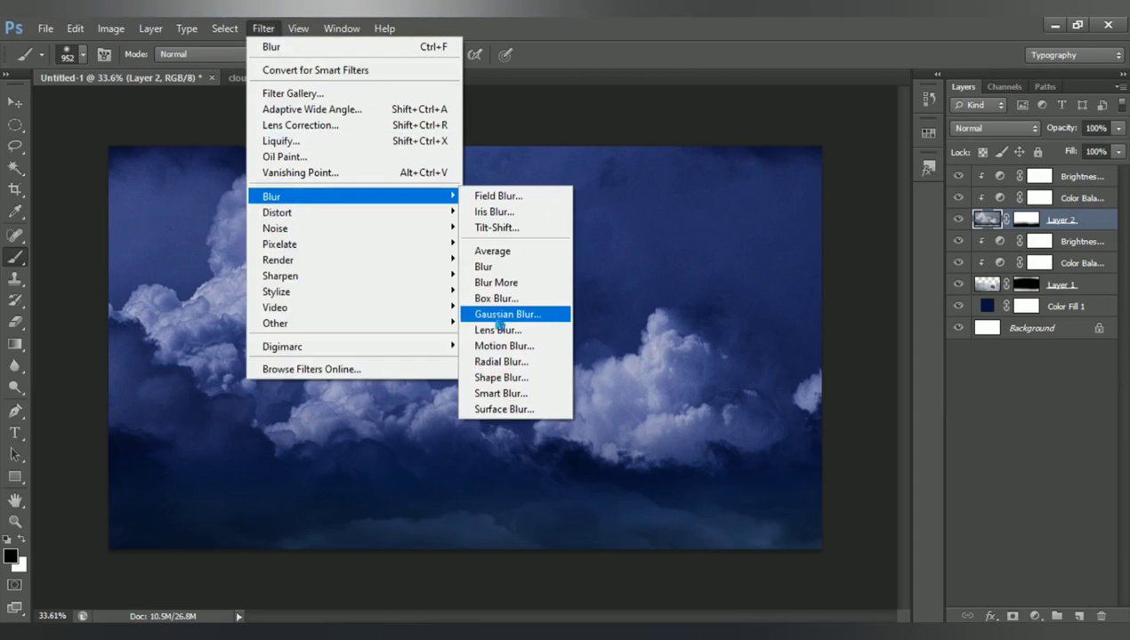
{"action": "left_click", "coordinate": [533, 315]}
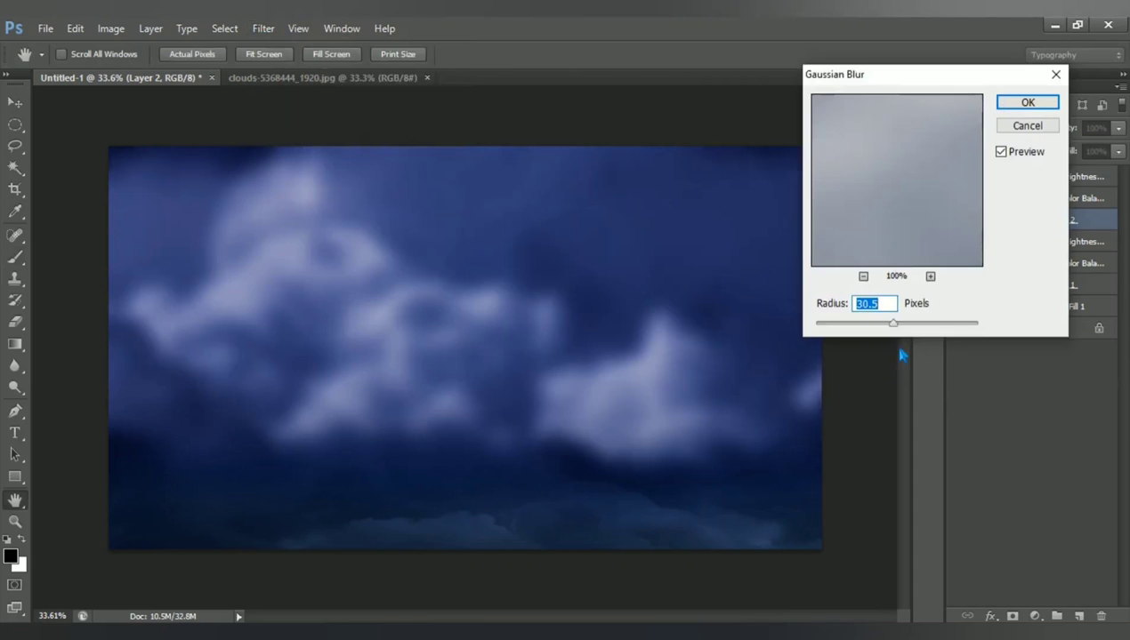
{"action": "left_click_drag", "start_coordinate": [892, 325], "coordinate": [891, 323]}
{"action": "left_click", "coordinate": [1010, 157]}
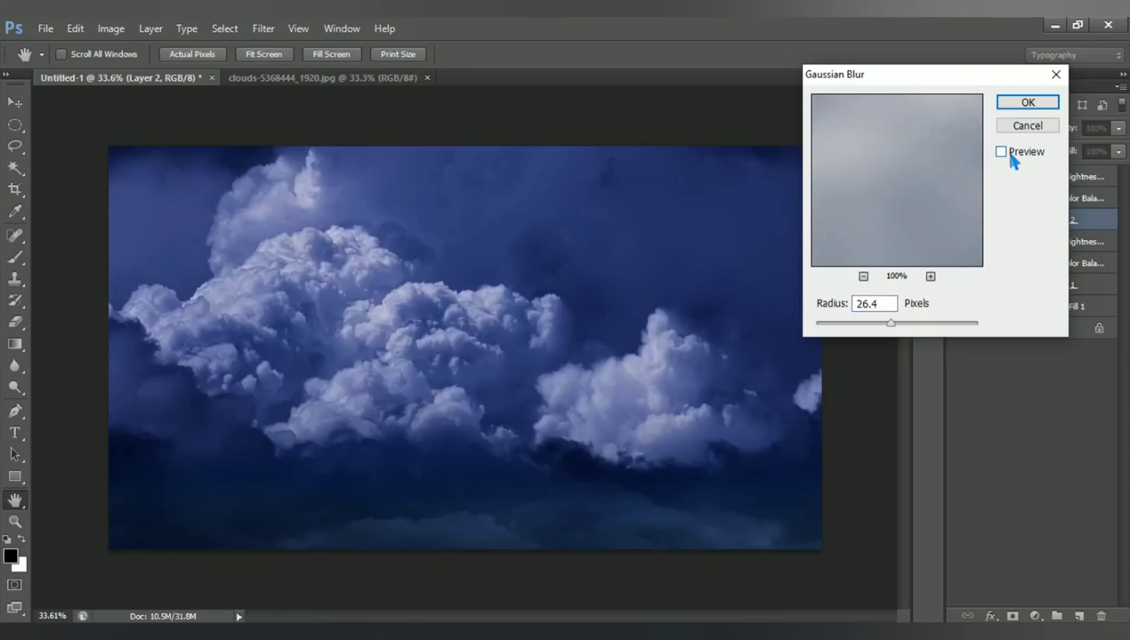
{"action": "left_click", "coordinate": [1032, 105]}
Step: Switch to the Brush tool and select the Brightness/Contrast 2 layer
{"action": "key", "text": "b"}
{"action": "left_click", "coordinate": [1066, 178]}
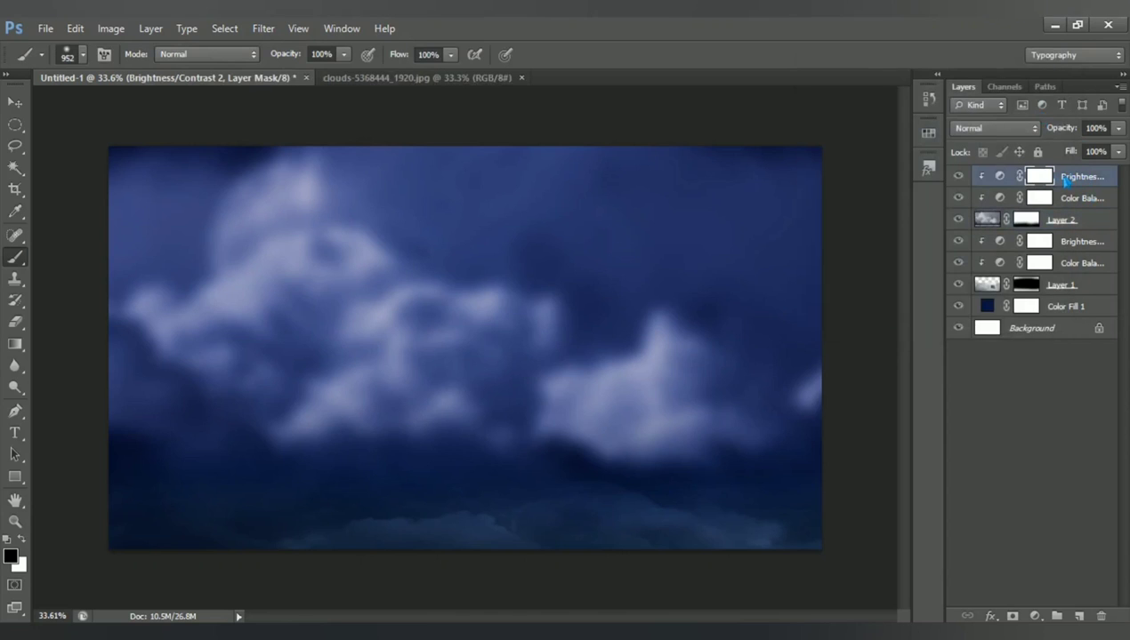
{"action": "scroll", "coordinate": [458, 552], "scroll_direction": "up", "scroll_amount": 2}
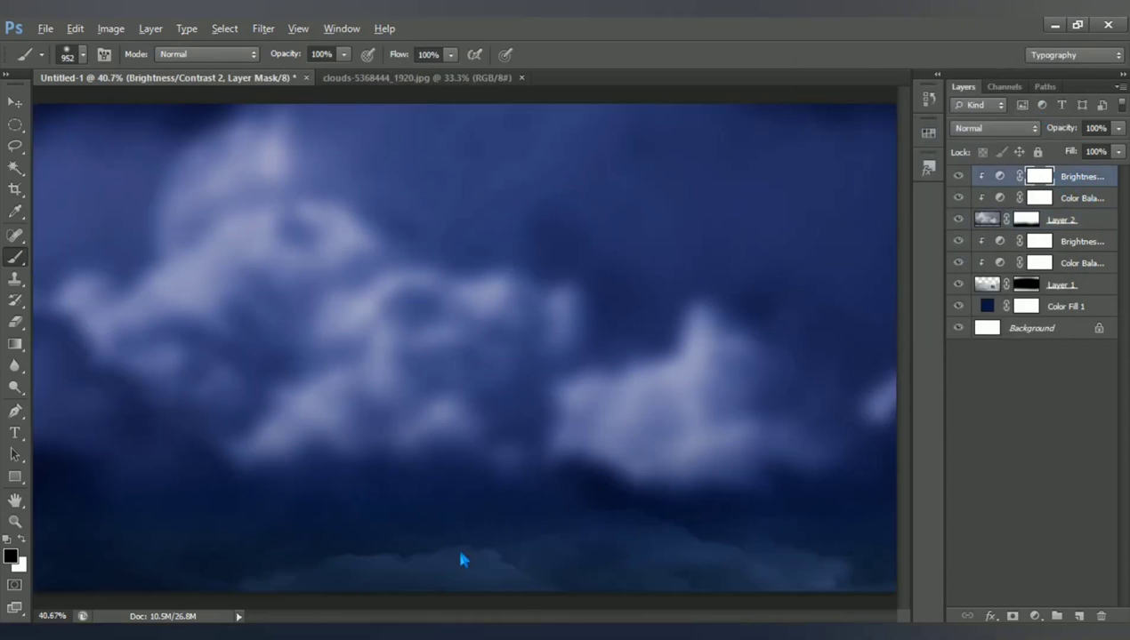
{"action": "scroll", "coordinate": [458, 547], "scroll_direction": "down", "scroll_amount": 1}
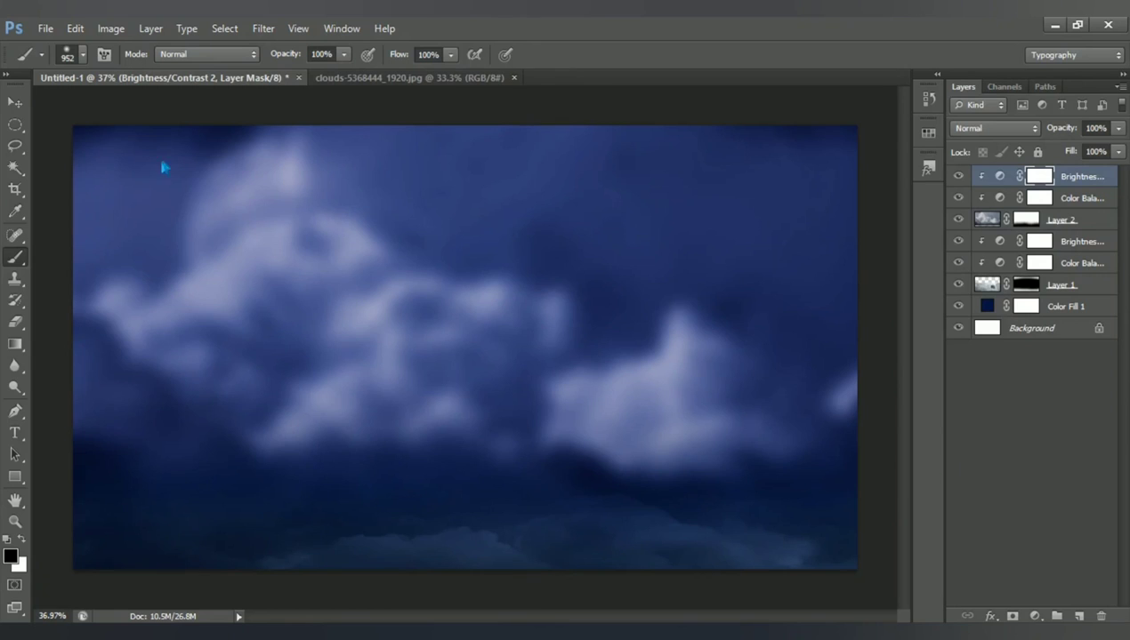
Step: Open train.psd and drag the train into the cloud composite as a new layer
{"action": "left_click", "coordinate": [45, 29]}
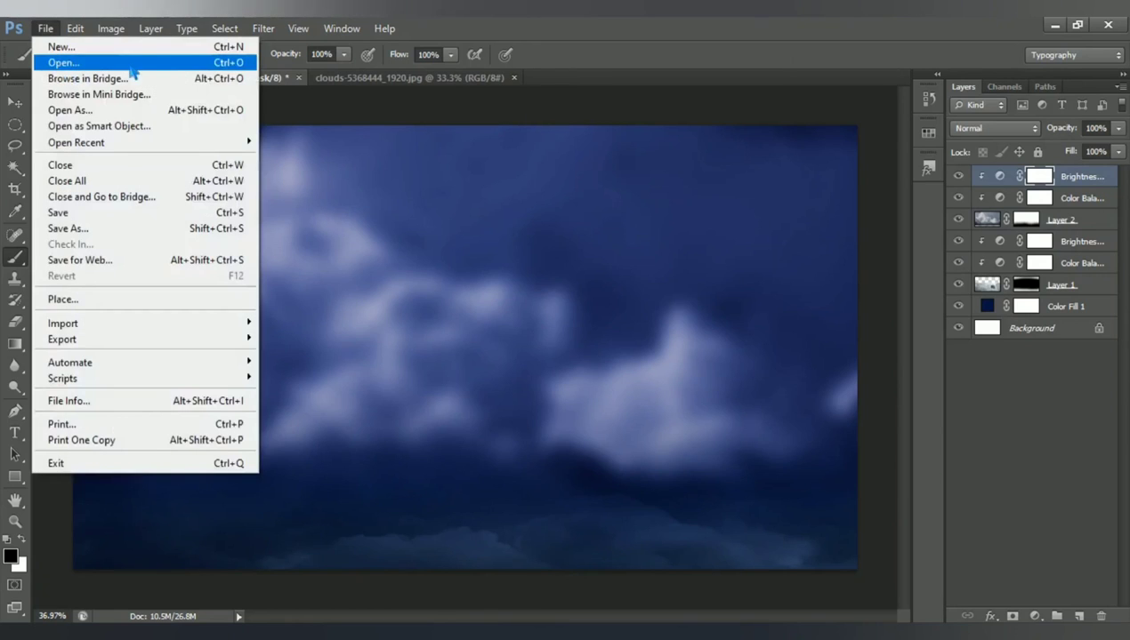
{"action": "left_click", "coordinate": [63, 63]}
{"action": "left_click", "coordinate": [471, 151]}
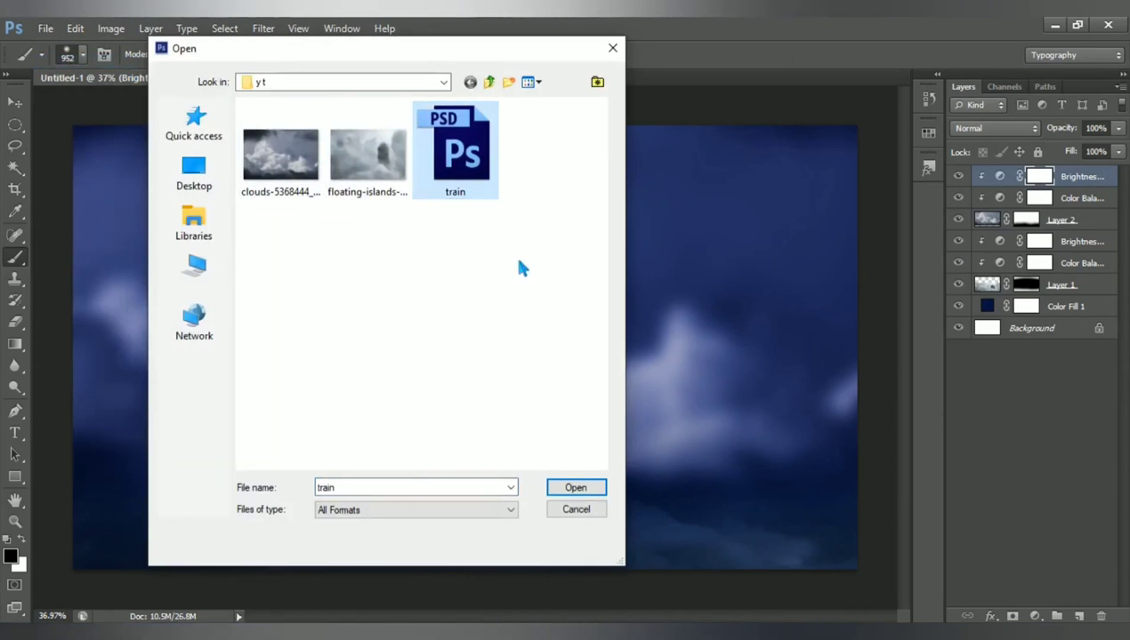
{"action": "left_click", "coordinate": [575, 488]}
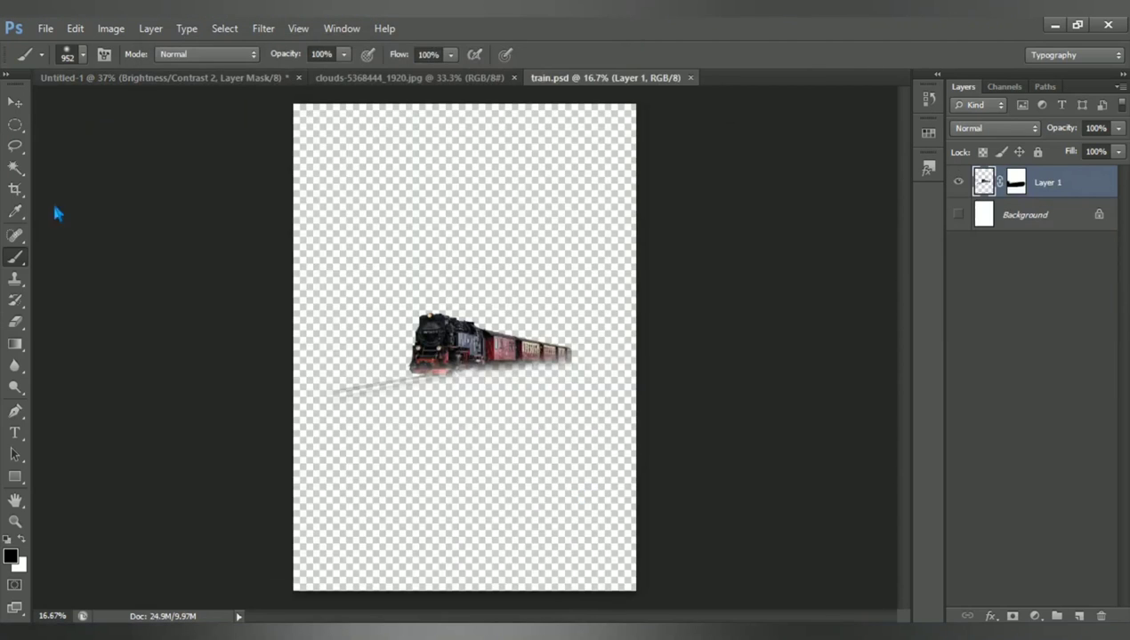
{"action": "left_click", "coordinate": [15, 103]}
{"action": "mouse_move", "coordinate": [441, 385]}
{"action": "left_mouse_down"}
{"action": "mouse_move", "coordinate": [150, 95]}
{"action": "mouse_move", "coordinate": [464, 437]}
{"action": "mouse_move", "coordinate": [496, 490]}
{"action": "mouse_move", "coordinate": [484, 488]}
{"action": "left_mouse_up"}
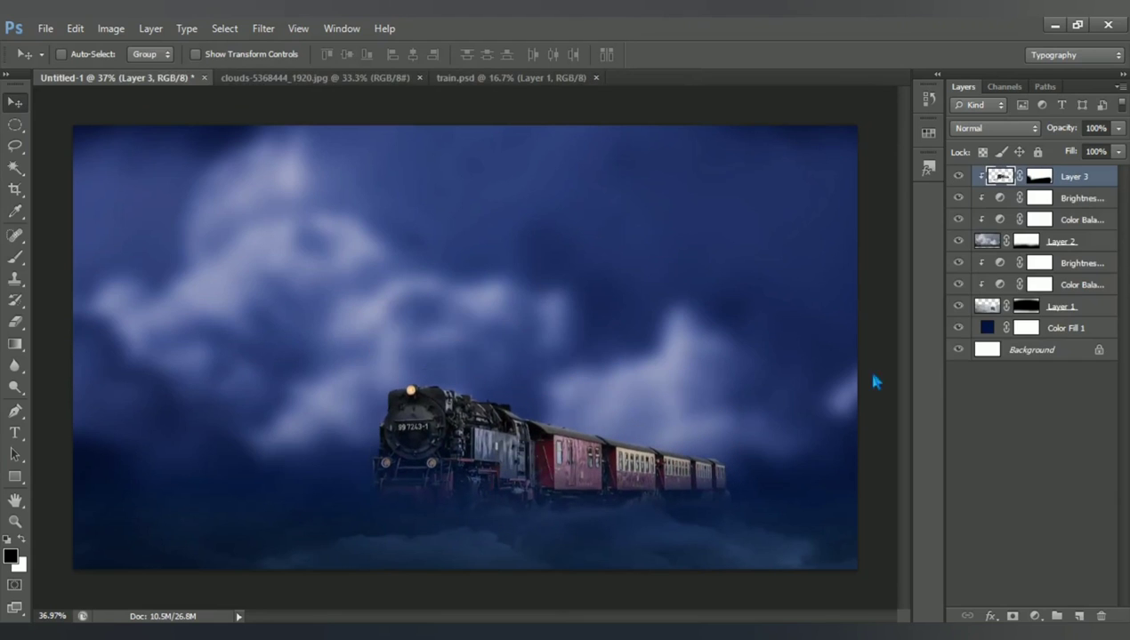
Step: Unclip and reposition the train, then shift Layer 1's mist and stretch it to 114.33% height
{"action": "left_click", "coordinate": [984, 191], "text": "alt"}
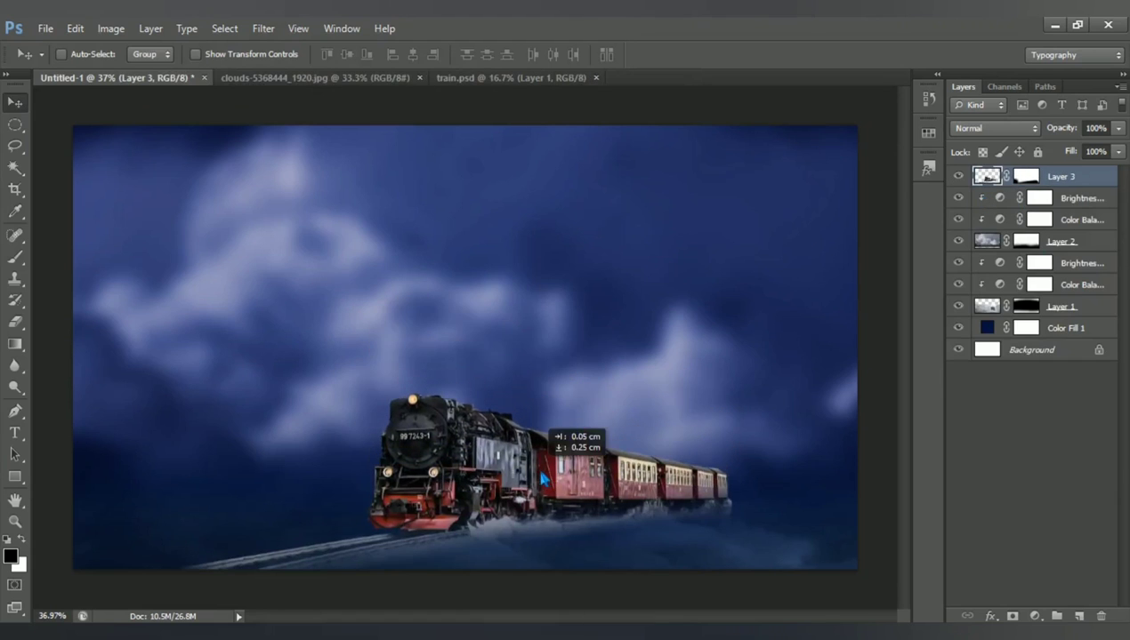
{"action": "mouse_move", "coordinate": [541, 472]}
{"action": "left_mouse_down"}
{"action": "mouse_move", "coordinate": [525, 450]}
{"action": "mouse_move", "coordinate": [534, 478]}
{"action": "mouse_move", "coordinate": [538, 436]}
{"action": "mouse_move", "coordinate": [523, 456]}
{"action": "mouse_move", "coordinate": [514, 450]}
{"action": "left_mouse_up"}
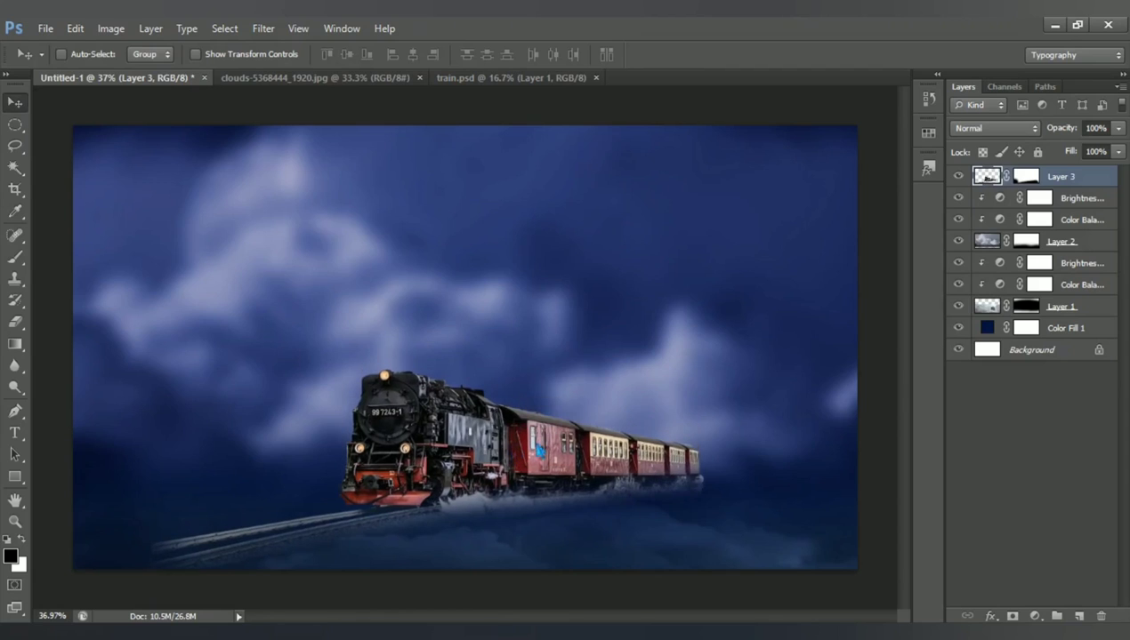
{"action": "left_click", "coordinate": [1085, 309]}
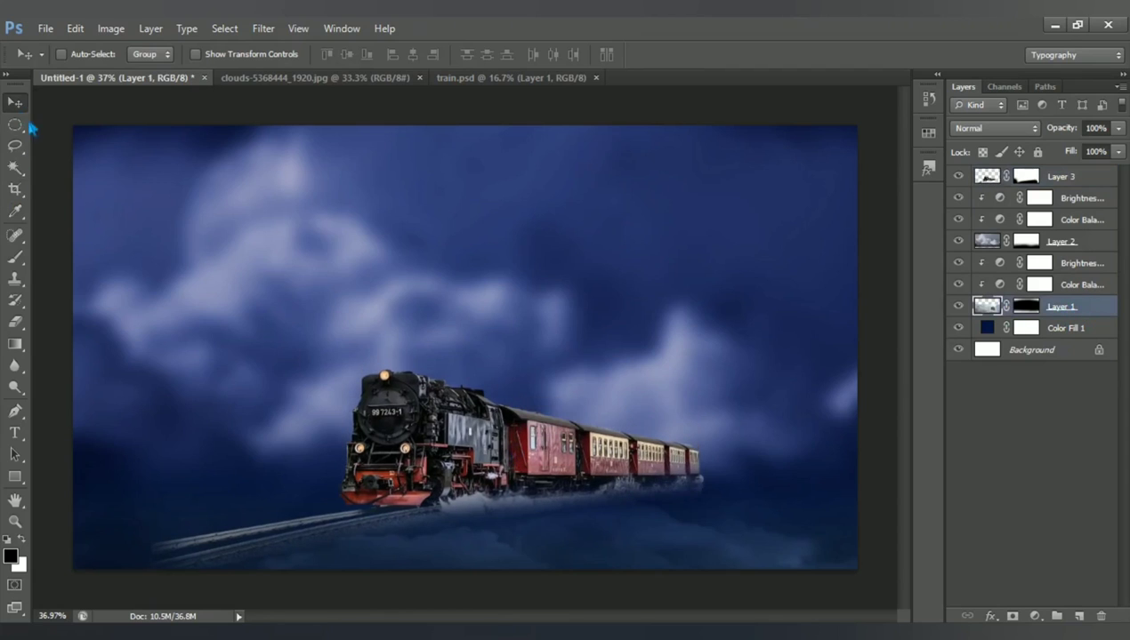
{"action": "left_click_drag", "start_coordinate": [548, 558], "coordinate": [547, 547]}
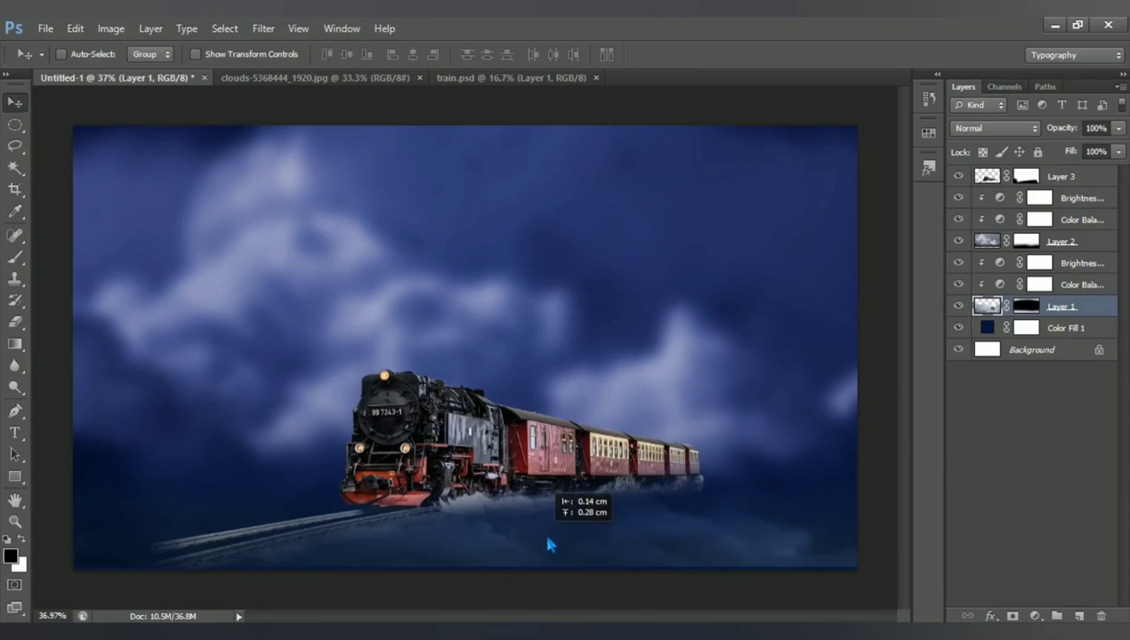
{"action": "left_click_drag", "start_coordinate": [548, 548], "coordinate": [545, 551]}
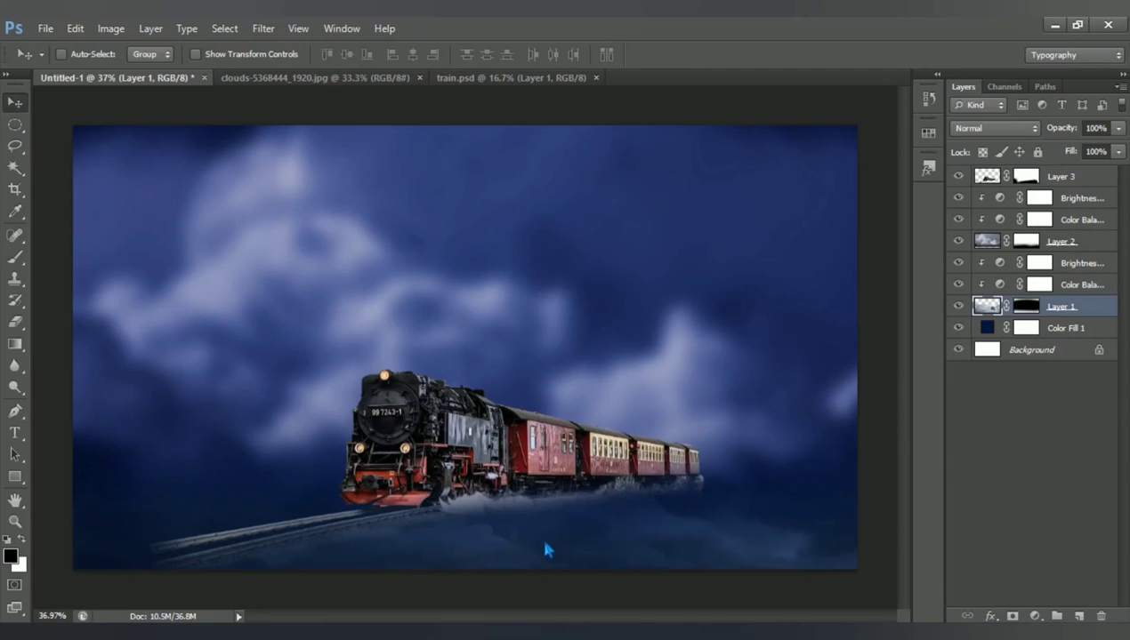
{"action": "key", "text": "ctrl+t"}
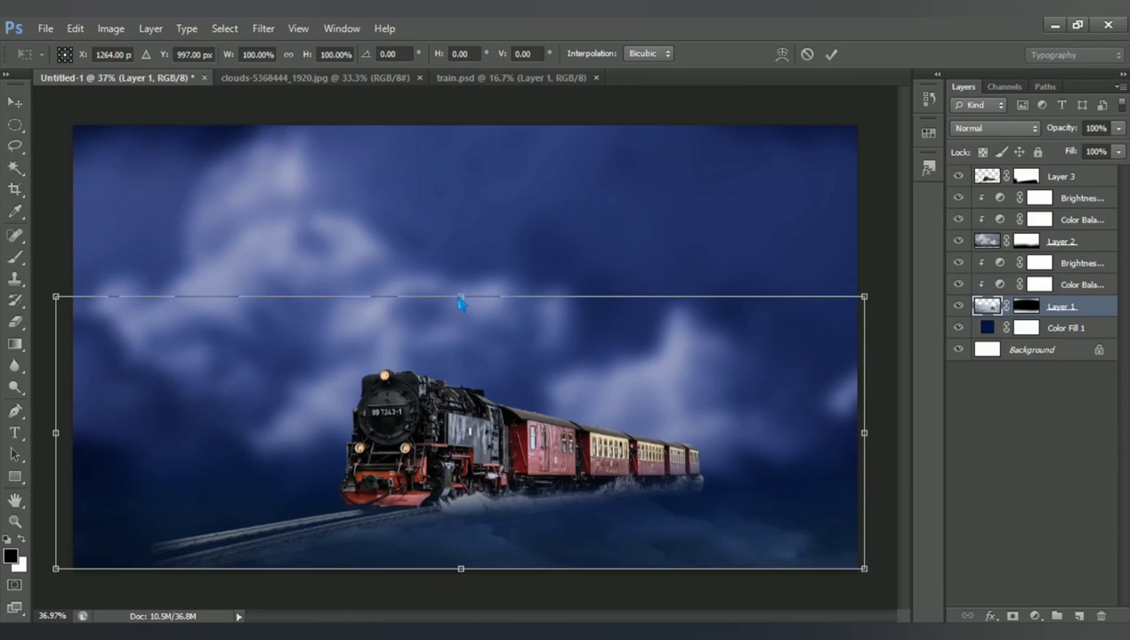
{"action": "left_click_drag", "start_coordinate": [461, 296], "coordinate": [470, 263]}
{"action": "key", "text": "Return"}
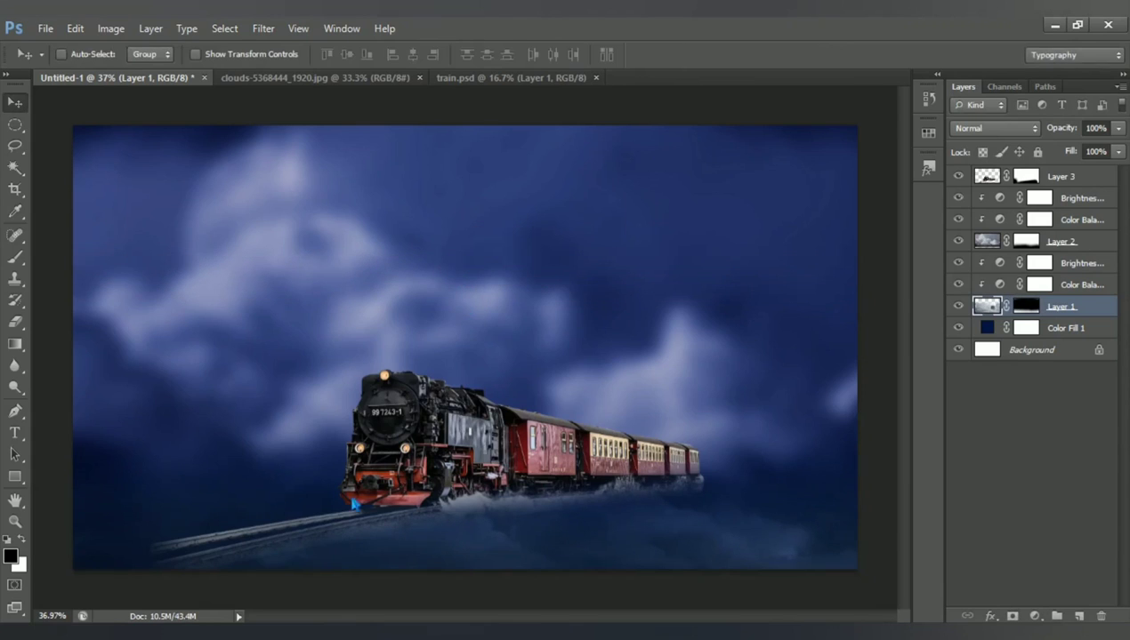
{"action": "left_click", "coordinate": [1063, 179]}
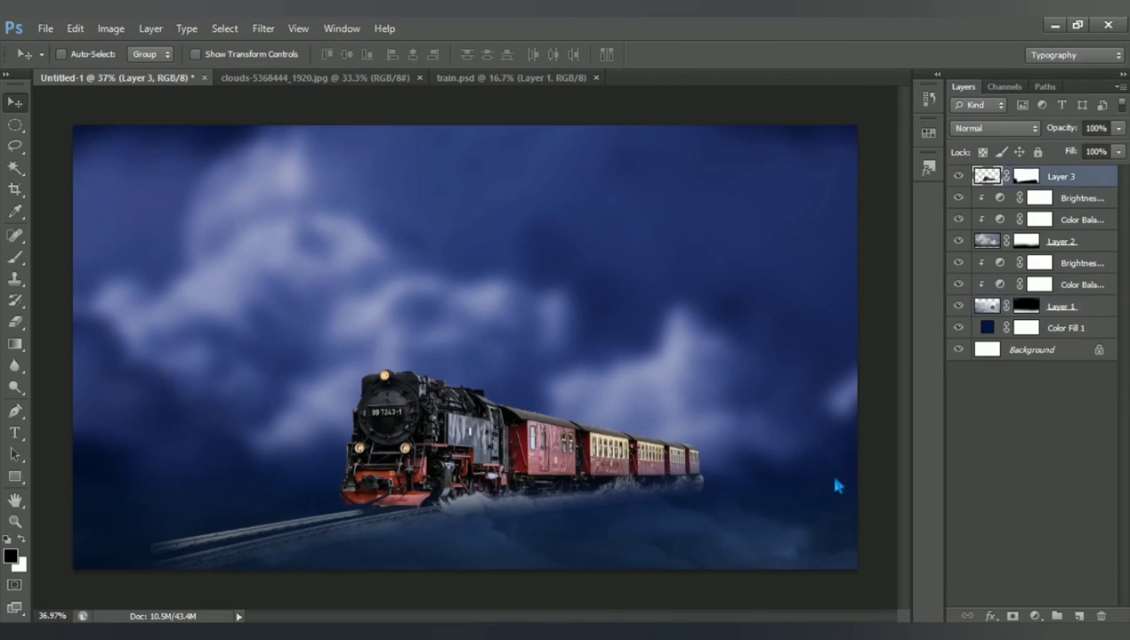
Step: Set a 513 px brush and paint a soft dark stroke, then undo it
{"action": "left_click", "coordinate": [16, 258]}
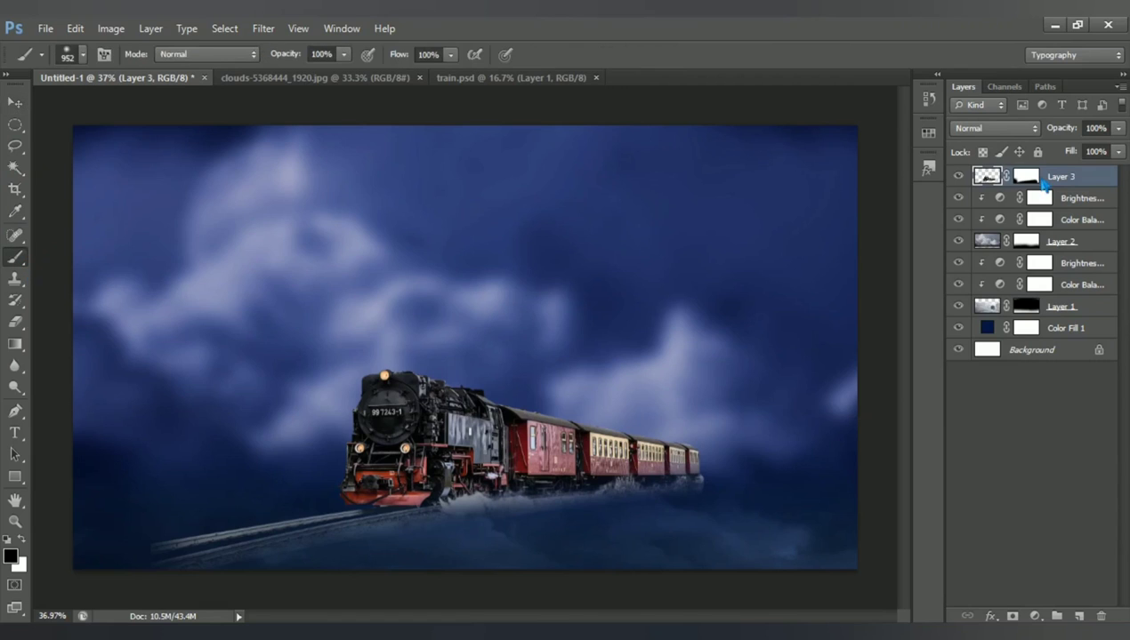
{"action": "left_click_drag", "start_coordinate": [174, 437], "coordinate": [81, 440]}
{"action": "scroll", "coordinate": [219, 576], "scroll_direction": "down", "scroll_amount": 2}
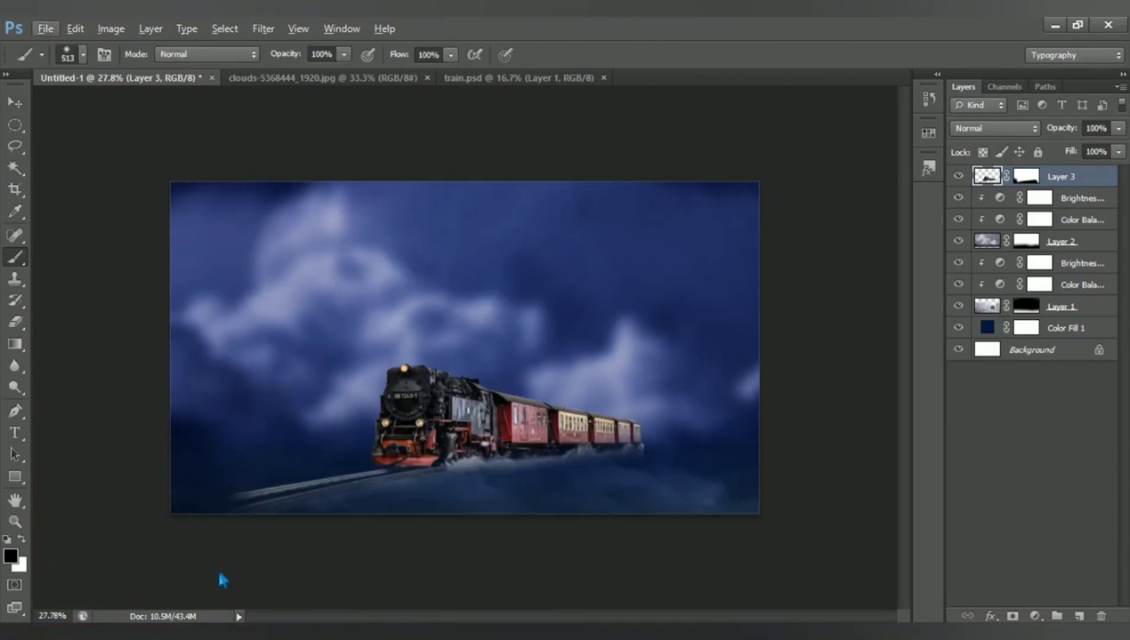
{"action": "left_click_drag", "start_coordinate": [165, 481], "coordinate": [208, 460]}
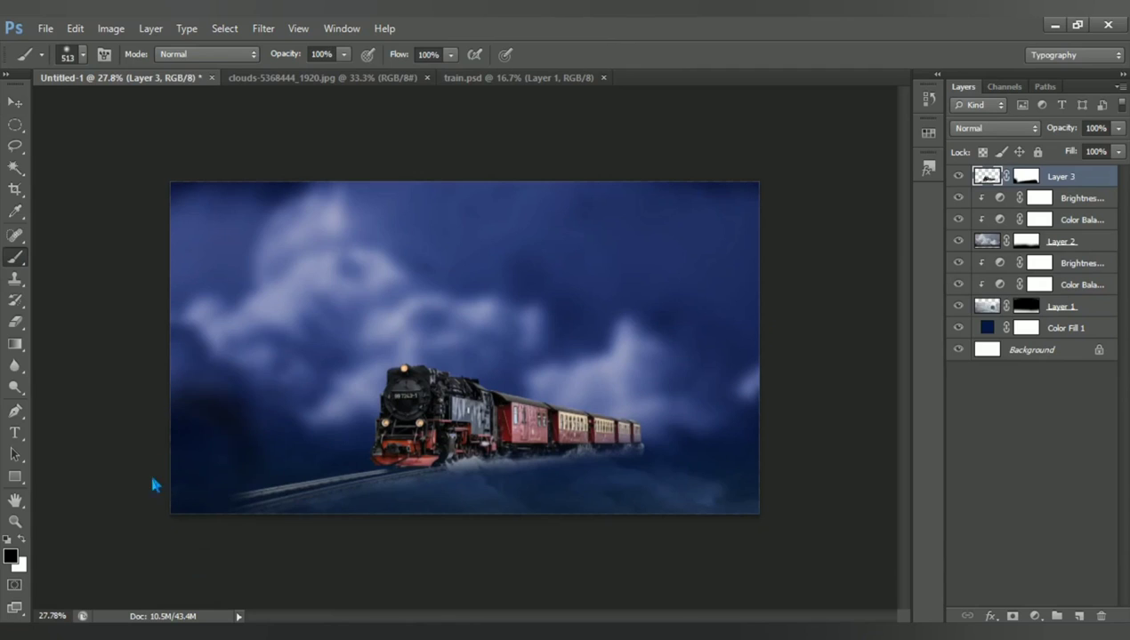
{"action": "key", "text": "ctrl+z"}
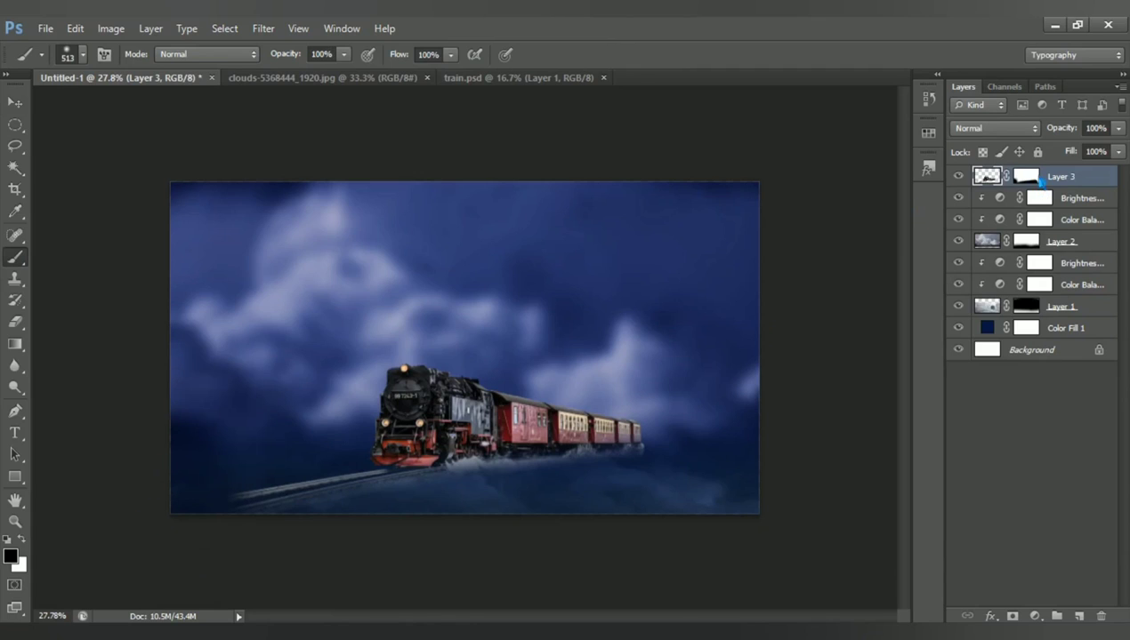
Step: Target the train layer's mask and bring up the adjustment layer types
{"action": "left_click", "coordinate": [1027, 178]}
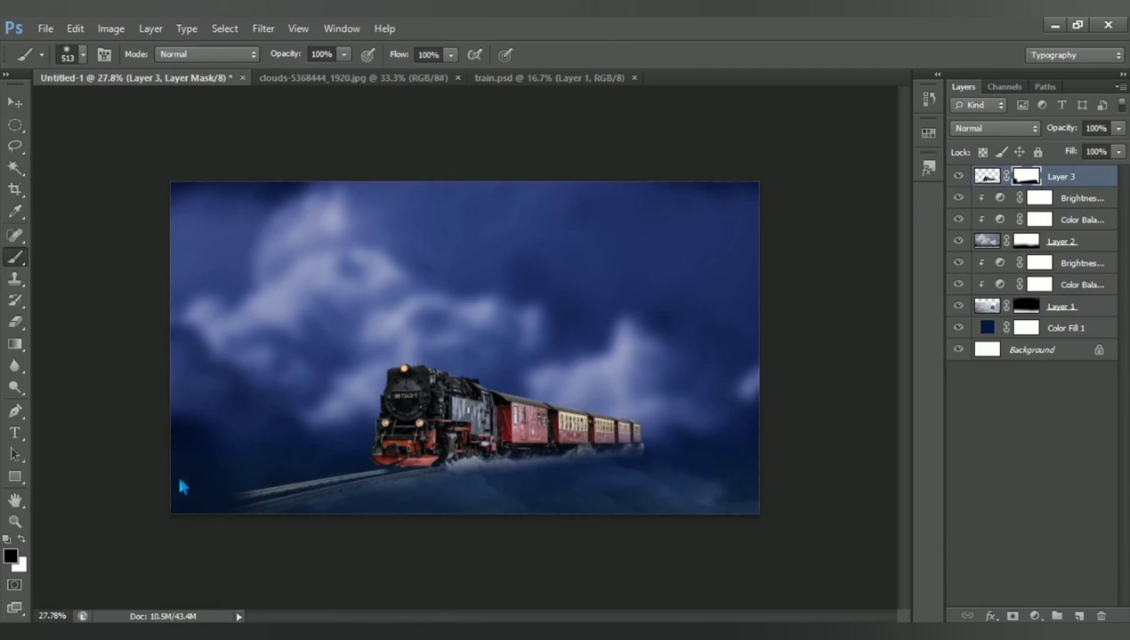
{"action": "scroll", "coordinate": [351, 531], "scroll_direction": "up", "scroll_amount": 2}
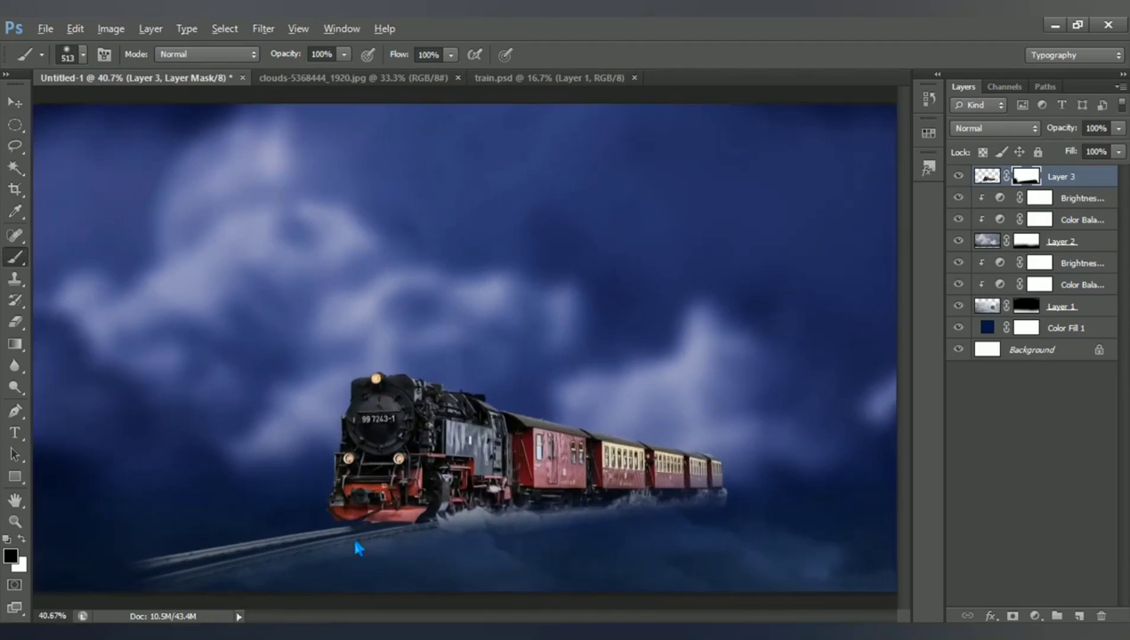
{"action": "scroll", "coordinate": [350, 531], "scroll_direction": "down", "scroll_amount": 1}
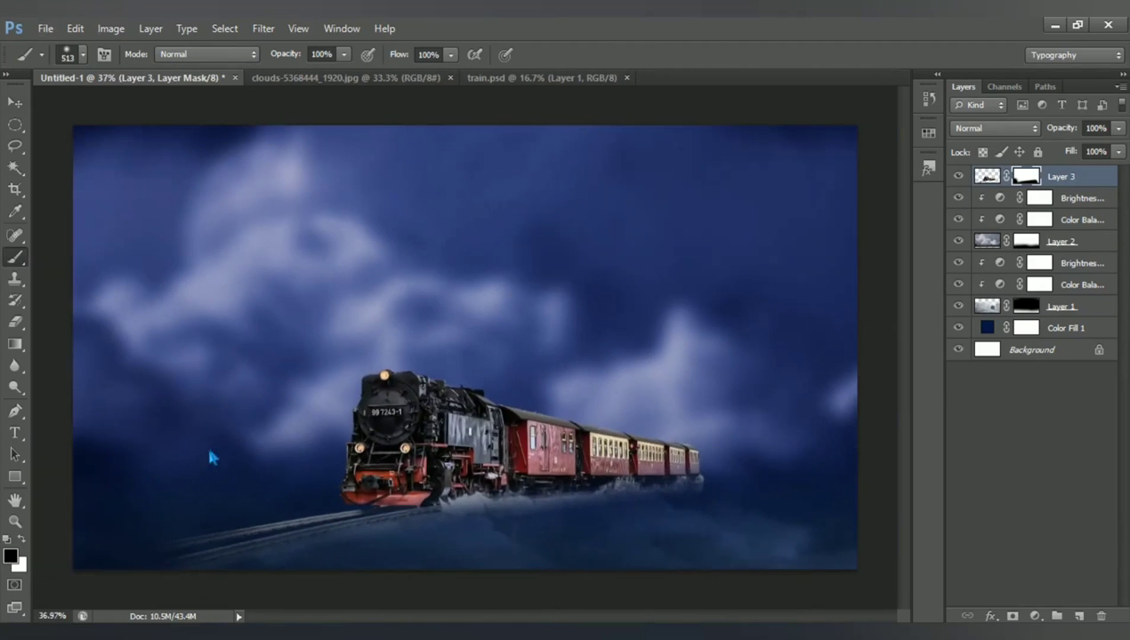
{"action": "scroll", "coordinate": [304, 466], "scroll_direction": "down", "scroll_amount": 1}
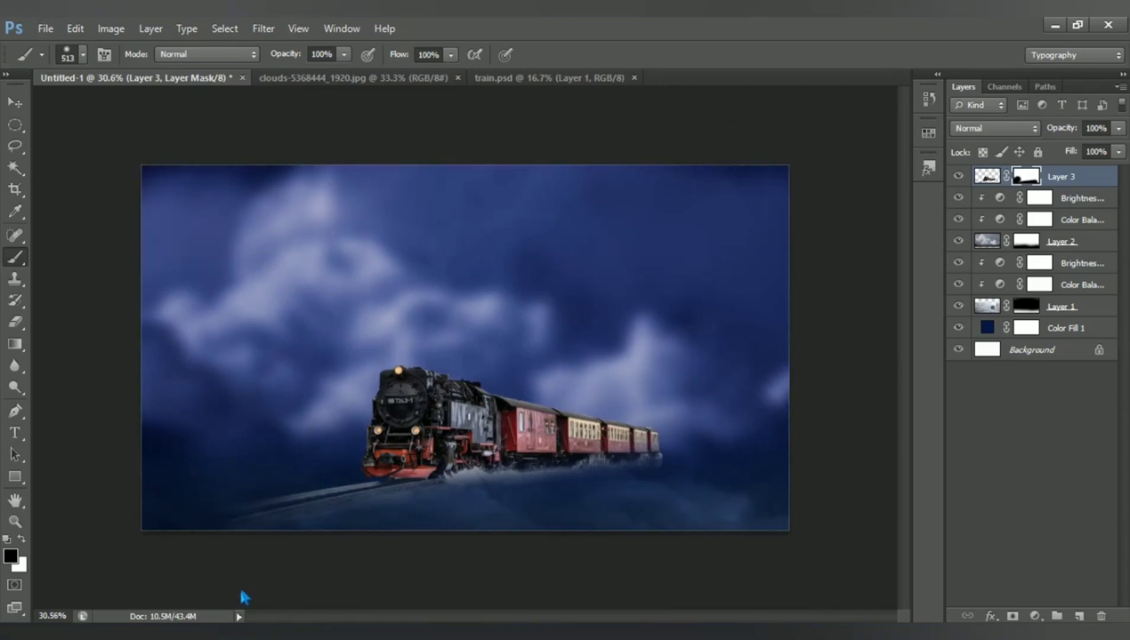
{"action": "scroll", "coordinate": [434, 452], "scroll_direction": "up", "scroll_amount": 1}
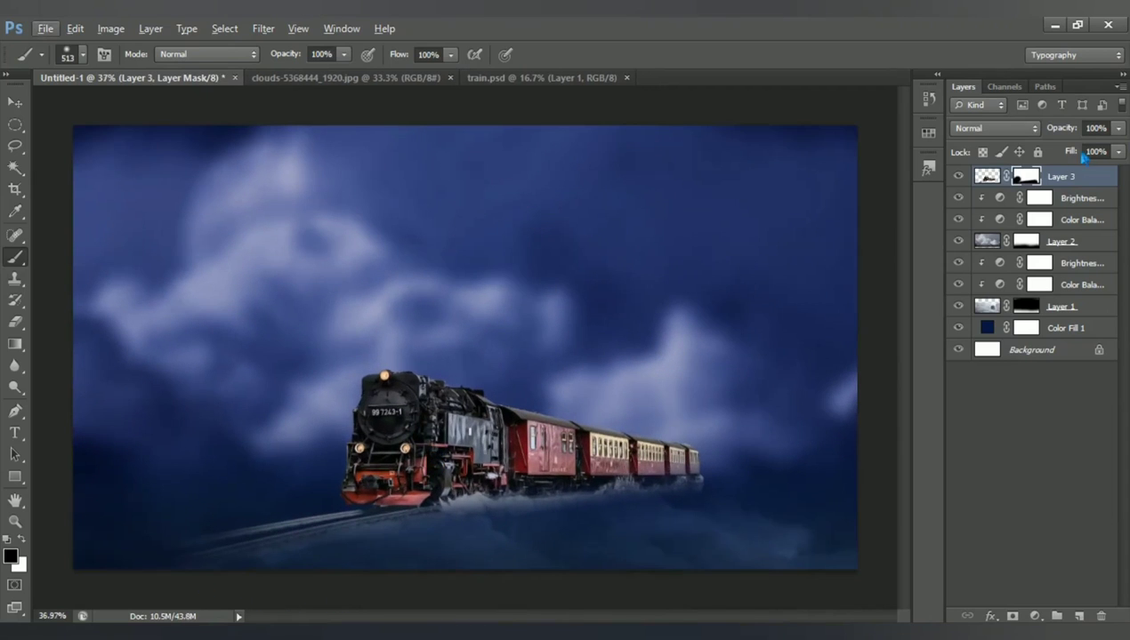
{"action": "left_click", "coordinate": [1034, 616]}
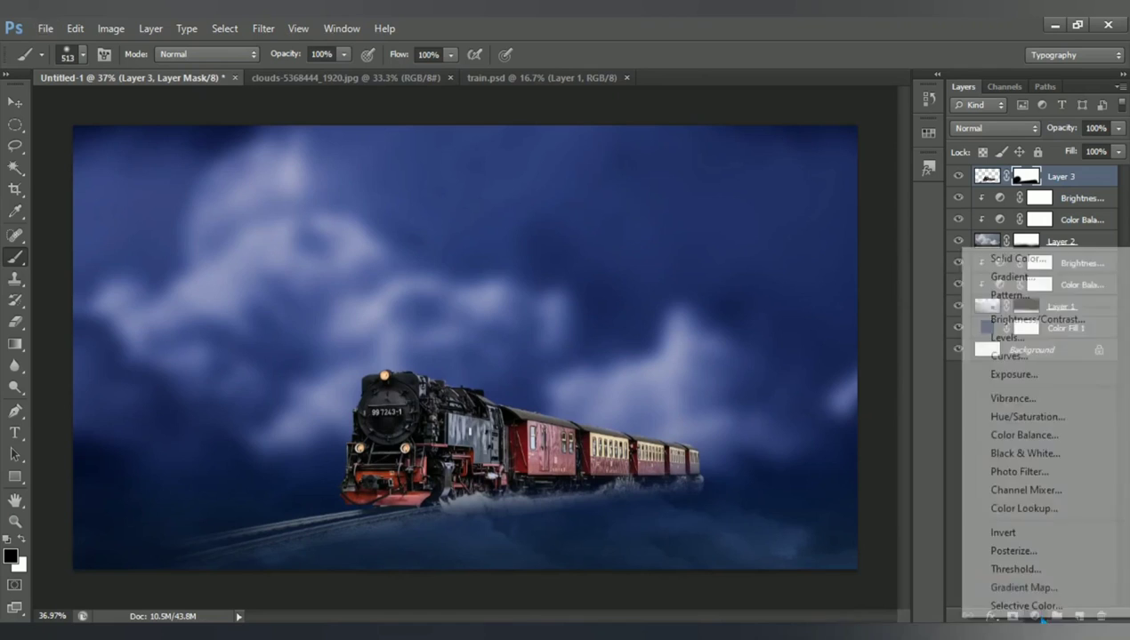
Step: Add a Vibrance layer clipped to Layer 3 with Vibrance +100 and Saturation +7
{"action": "left_click", "coordinate": [1046, 402]}
{"action": "left_click", "coordinate": [626, 552]}
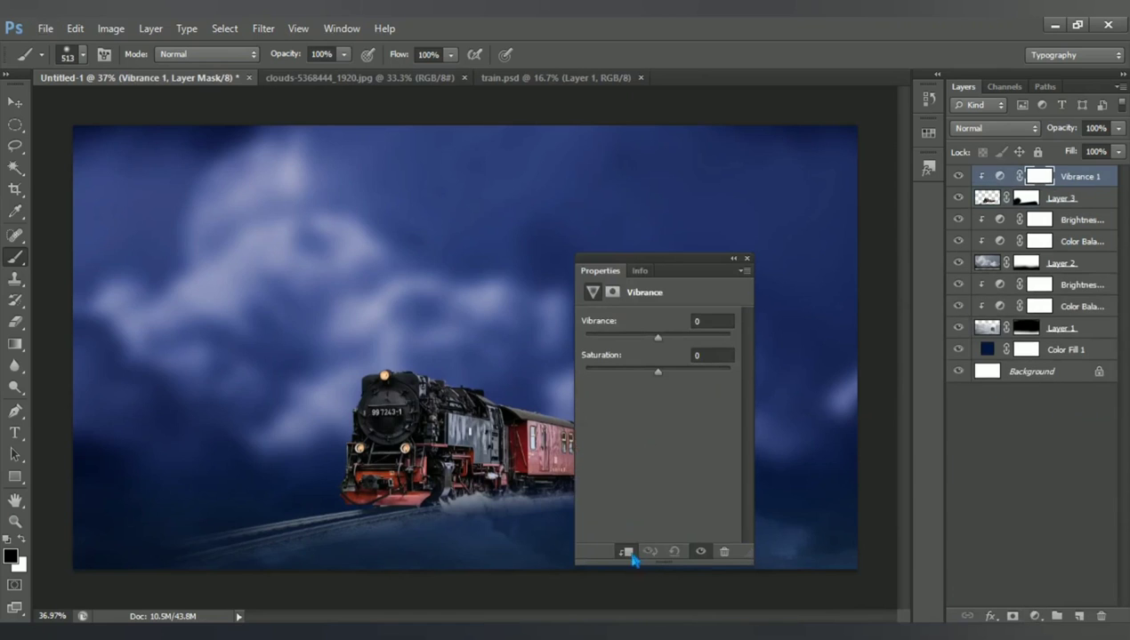
{"action": "left_click_drag", "start_coordinate": [657, 338], "coordinate": [818, 346]}
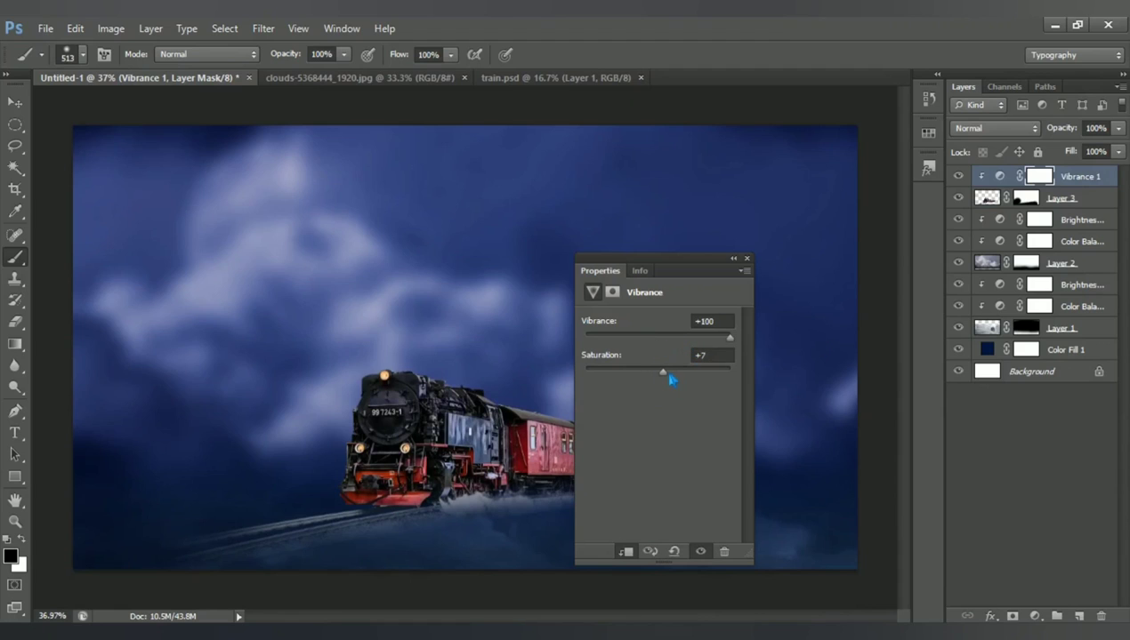
{"action": "left_click", "coordinate": [746, 259]}
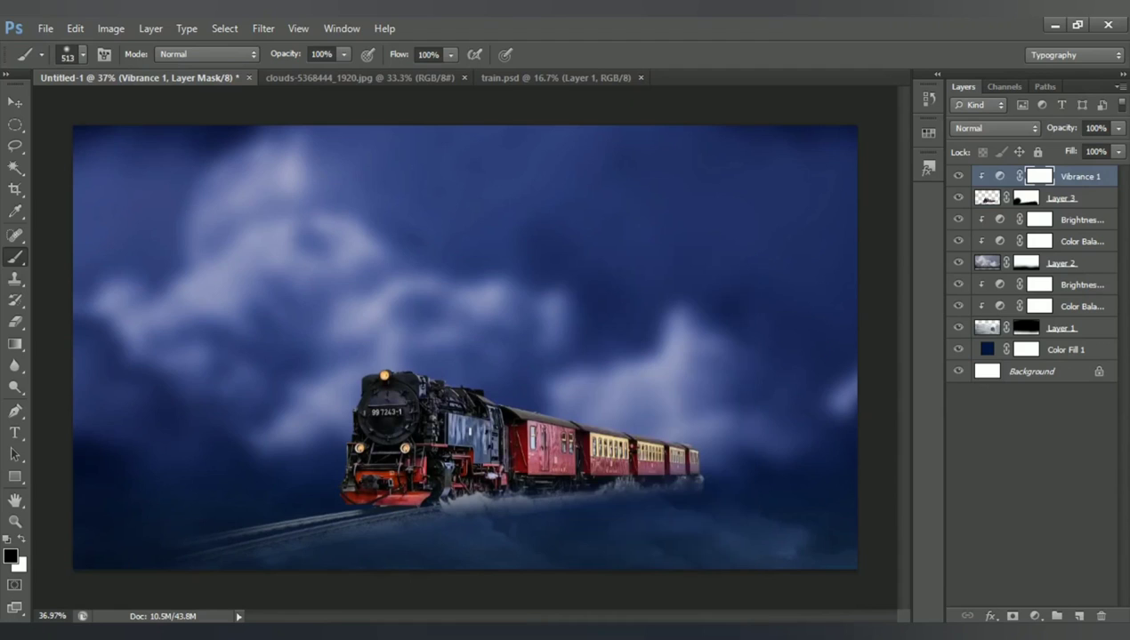
{"action": "left_click", "coordinate": [1033, 615]}
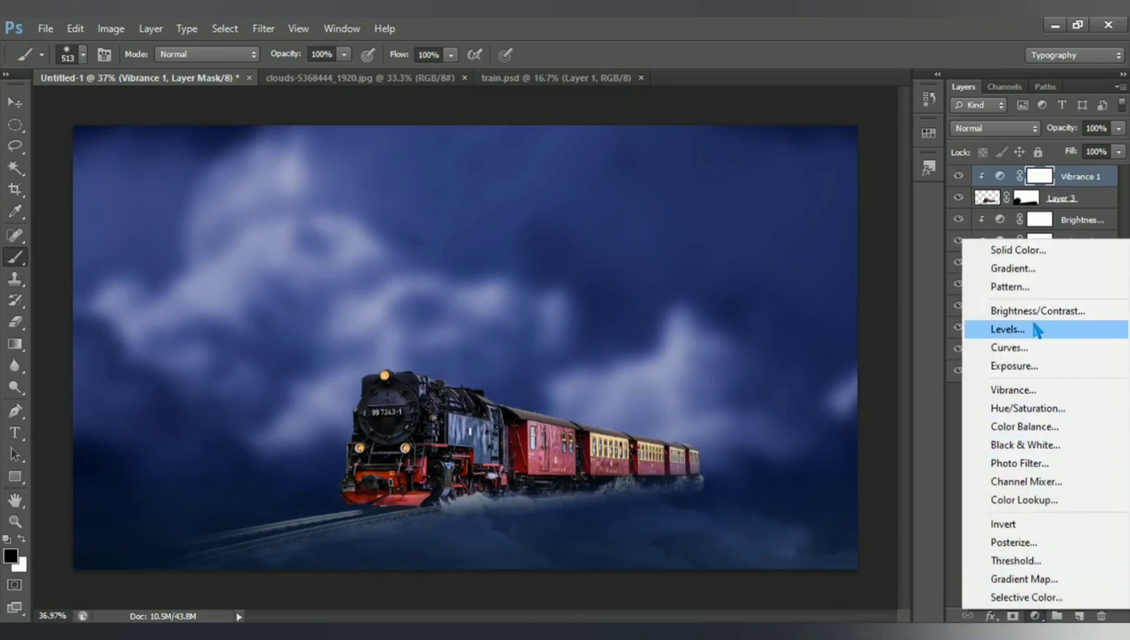
Step: Add a Brightness/Contrast layer clipped to the train at brightness -10, contrast 55
{"action": "left_click", "coordinate": [1068, 312]}
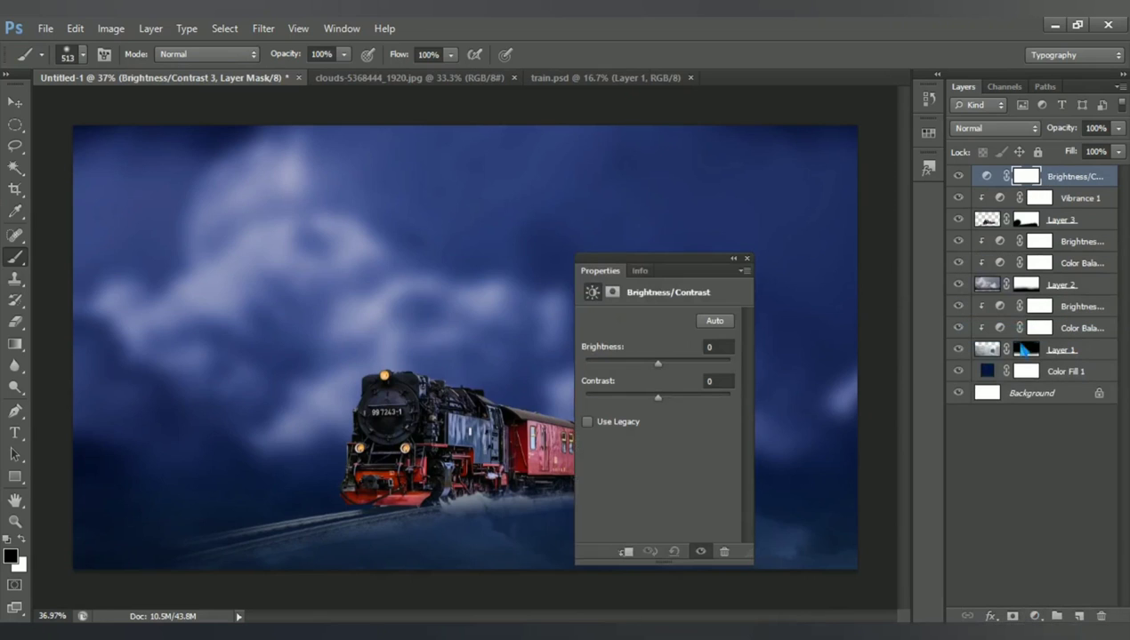
{"action": "left_click", "coordinate": [627, 552]}
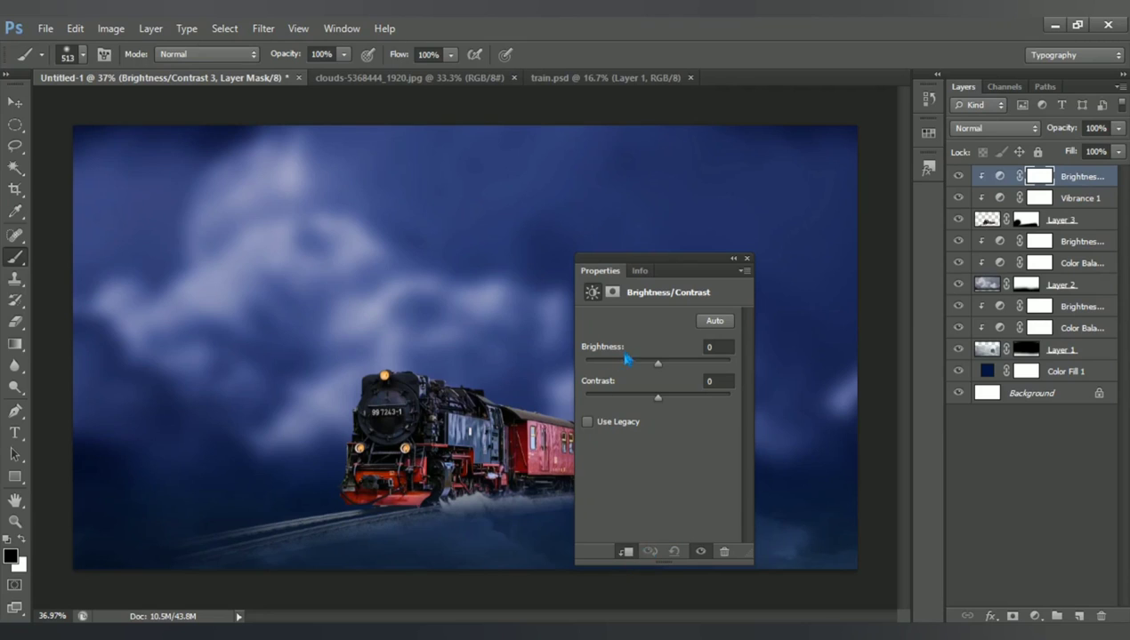
{"action": "left_click_drag", "start_coordinate": [665, 369], "coordinate": [662, 368]}
{"action": "left_click_drag", "start_coordinate": [668, 410], "coordinate": [695, 410]}
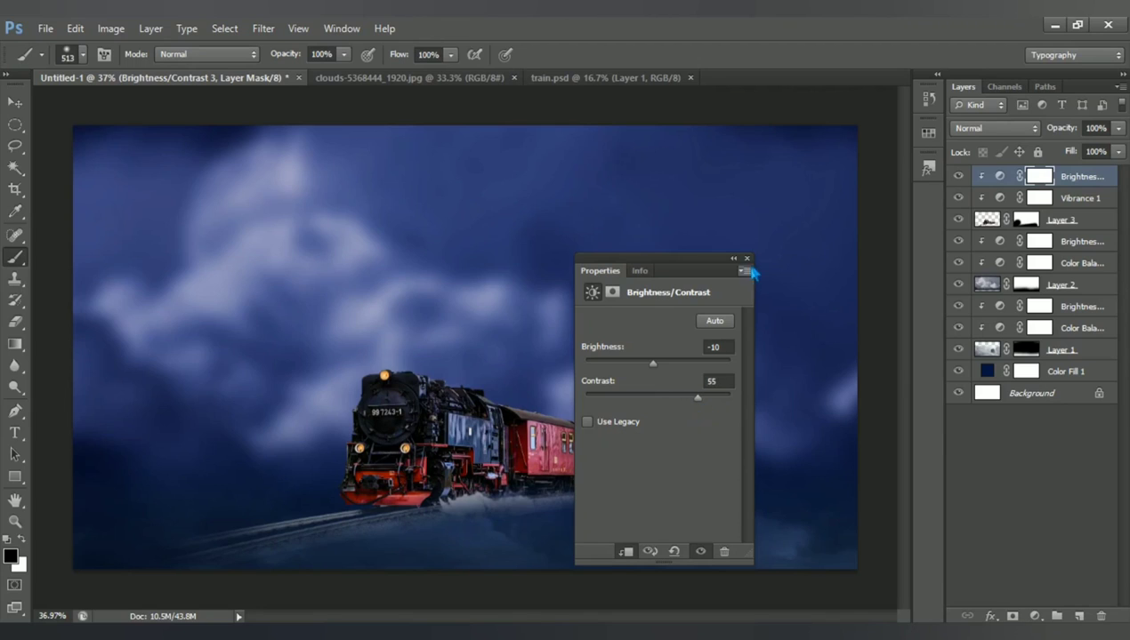
{"action": "left_click", "coordinate": [746, 258]}
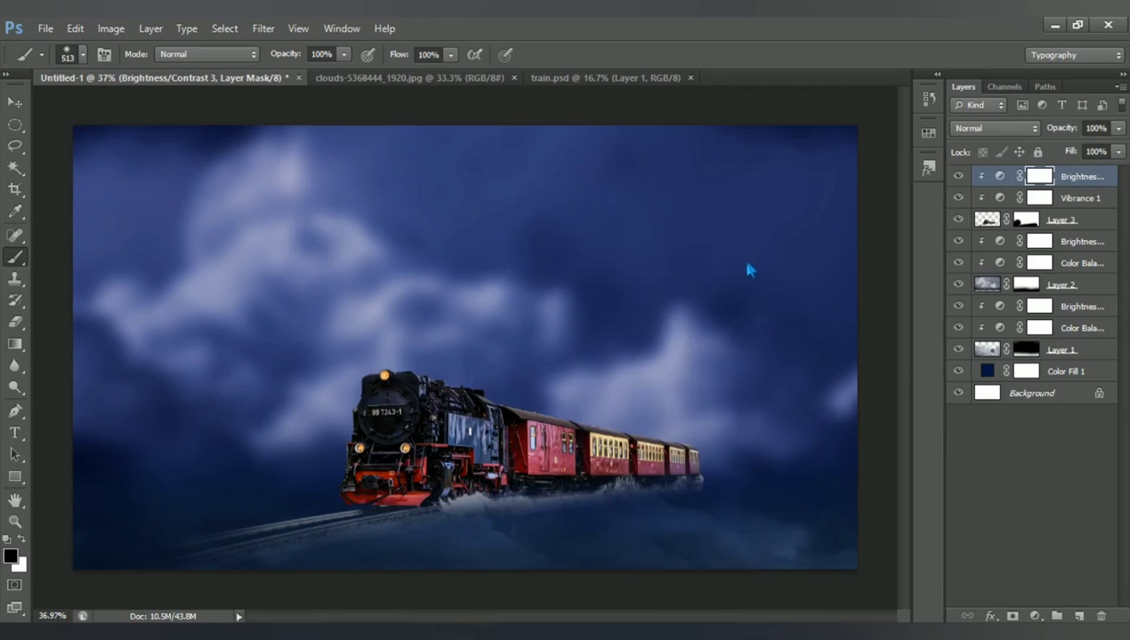
{"action": "left_click", "coordinate": [1036, 615]}
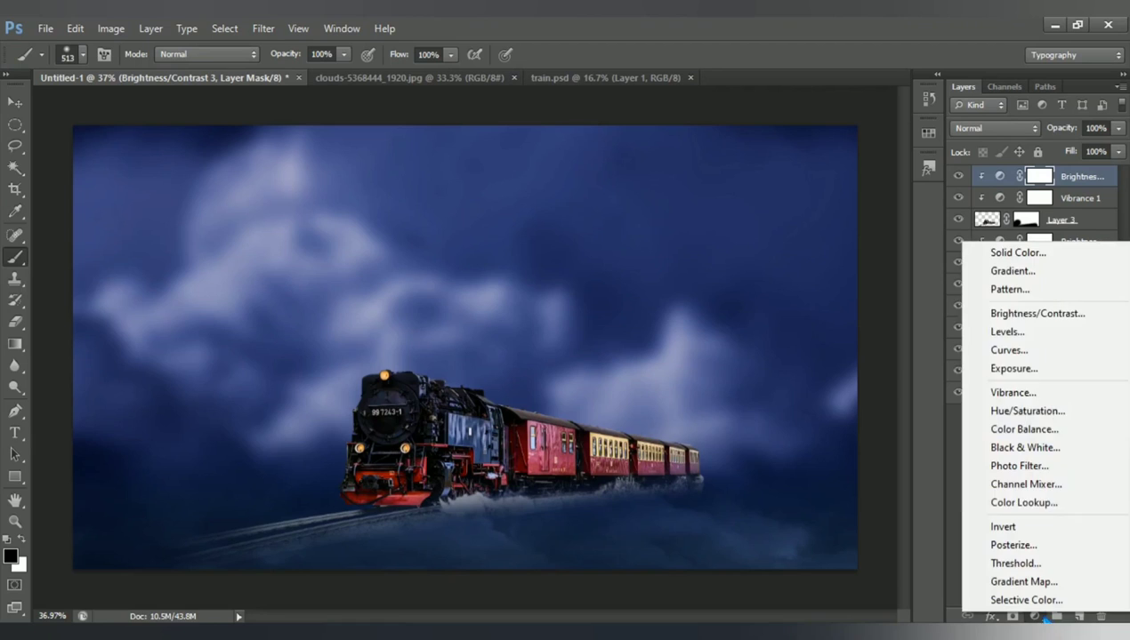
Step: Add an unclipped Brightness/Contrast layer over everything at brightness -33, contrast 49
{"action": "left_click", "coordinate": [1072, 316]}
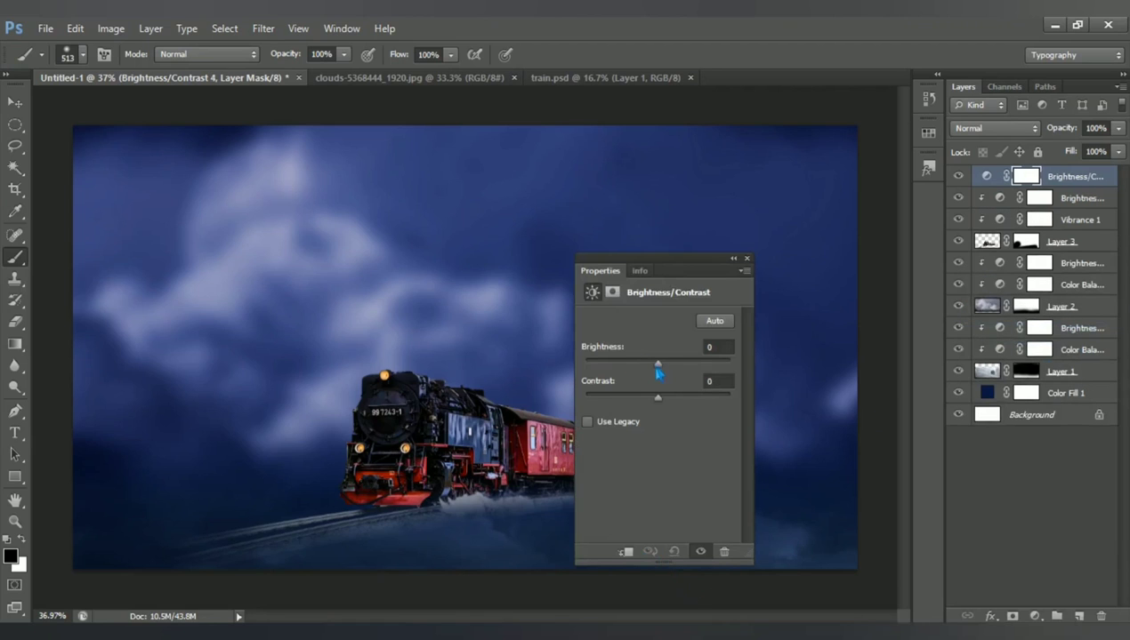
{"action": "mouse_move", "coordinate": [657, 369]}
{"action": "left_mouse_down"}
{"action": "mouse_move", "coordinate": [680, 405]}
{"action": "mouse_move", "coordinate": [703, 412]}
{"action": "left_mouse_up"}
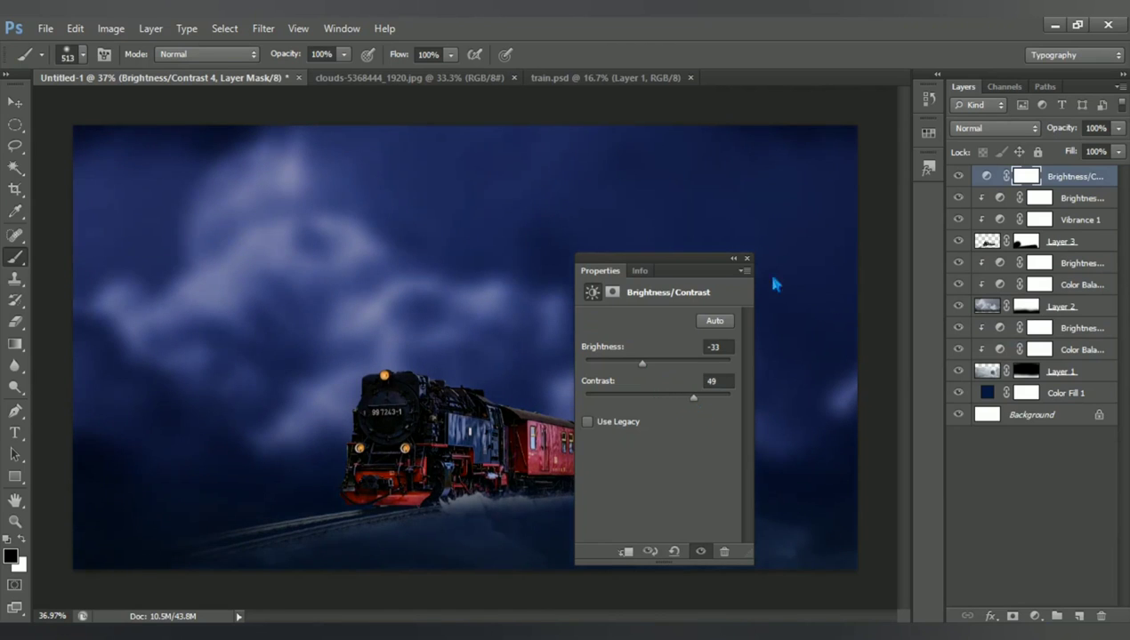
{"action": "left_click", "coordinate": [746, 258]}
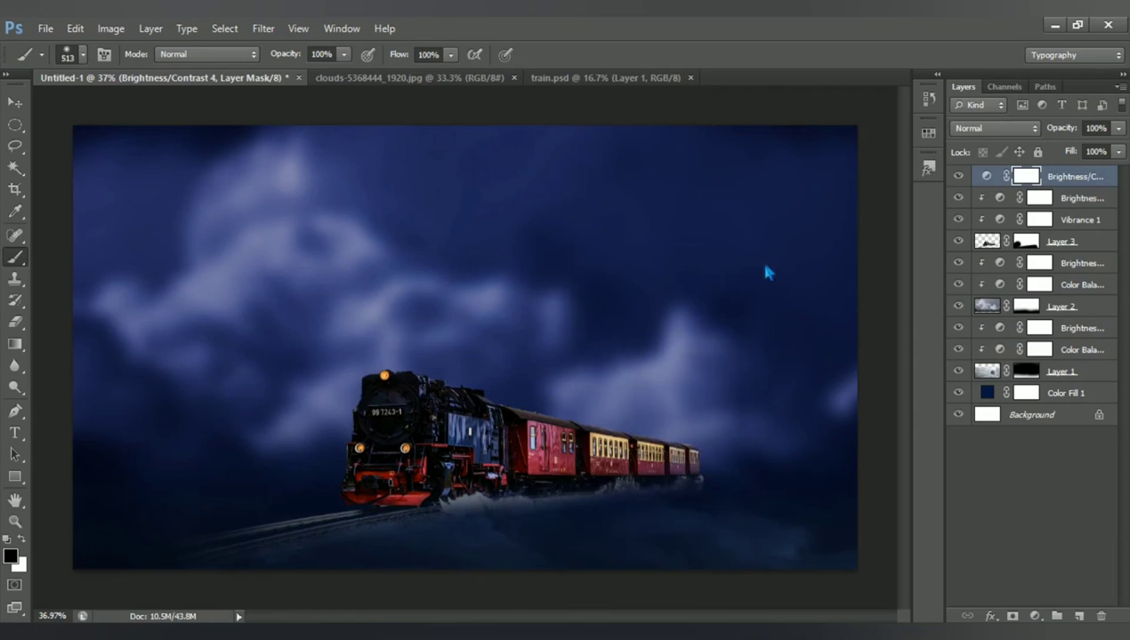
Step: Add an unclipped Color Balance layer shifting the midtones to +13, +4 and +9
{"action": "left_click", "coordinate": [1034, 616]}
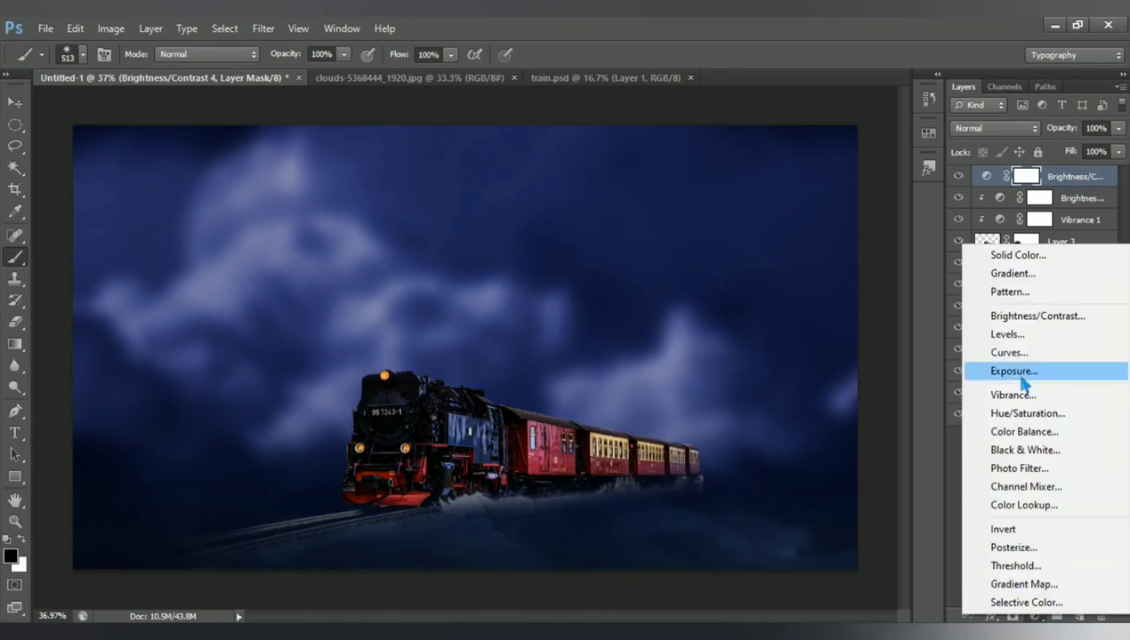
{"action": "left_click", "coordinate": [1038, 433]}
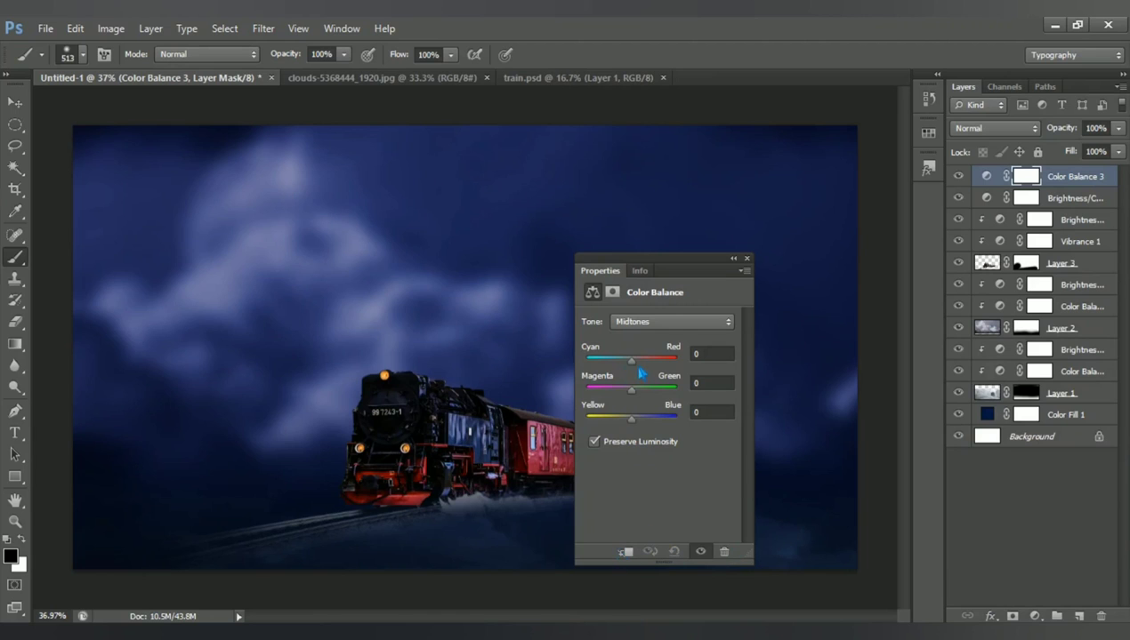
{"action": "left_click_drag", "start_coordinate": [639, 375], "coordinate": [648, 374]}
{"action": "left_click", "coordinate": [747, 257]}
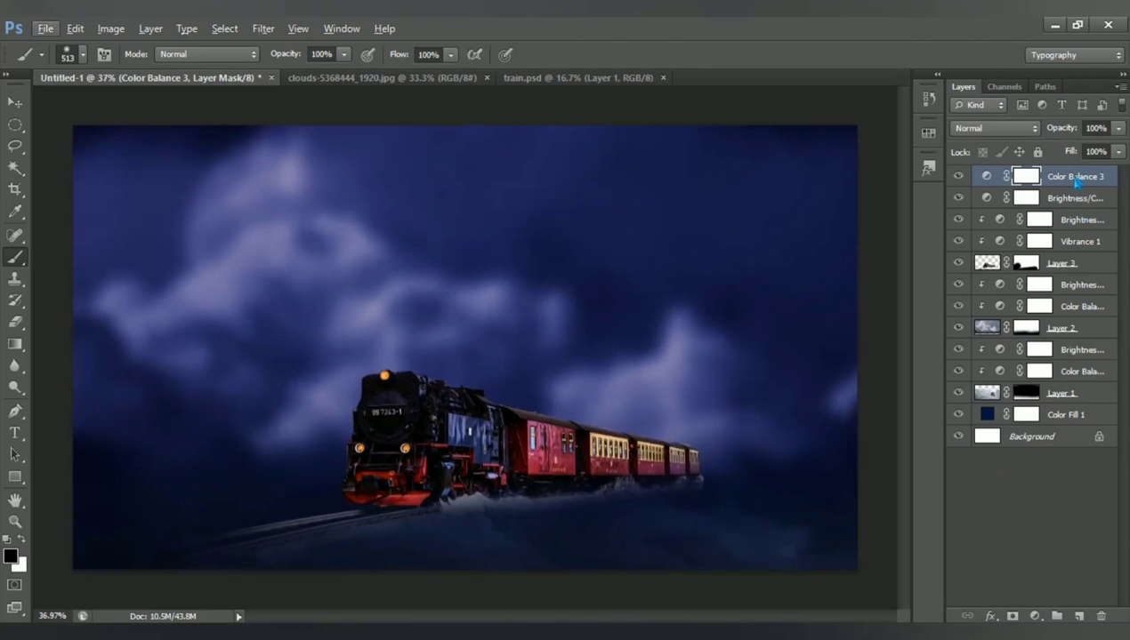
Step: Create empty Layer 4 and set up a 48 px brush in bright yellow fcff00
{"action": "left_click", "coordinate": [1077, 615]}
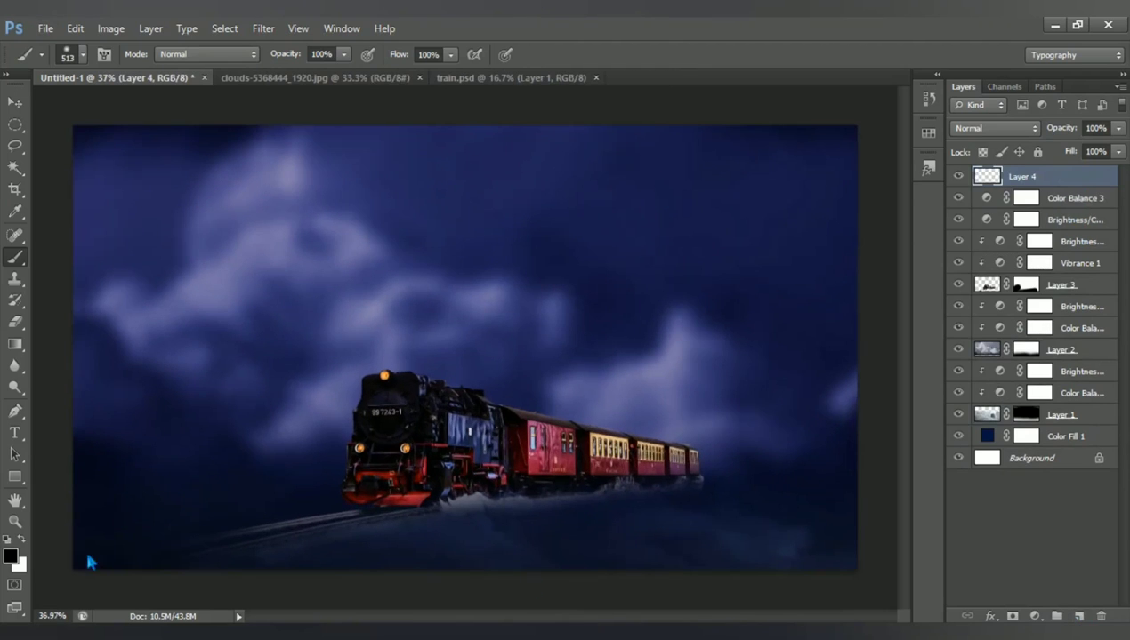
{"action": "right_click", "coordinate": [20, 262]}
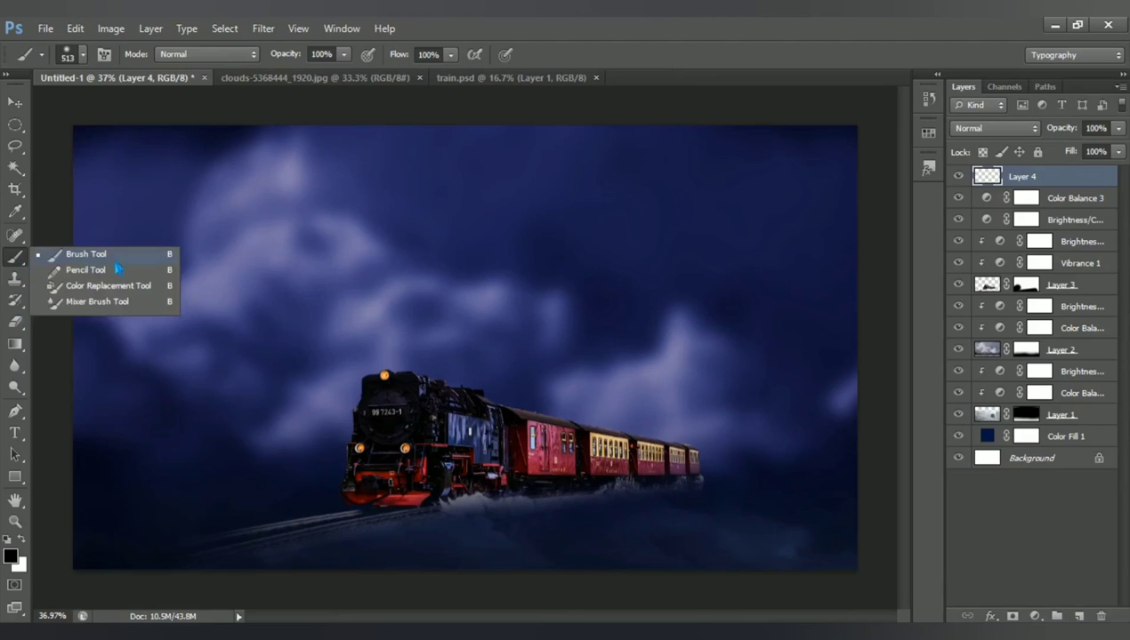
{"action": "left_click", "coordinate": [10, 555]}
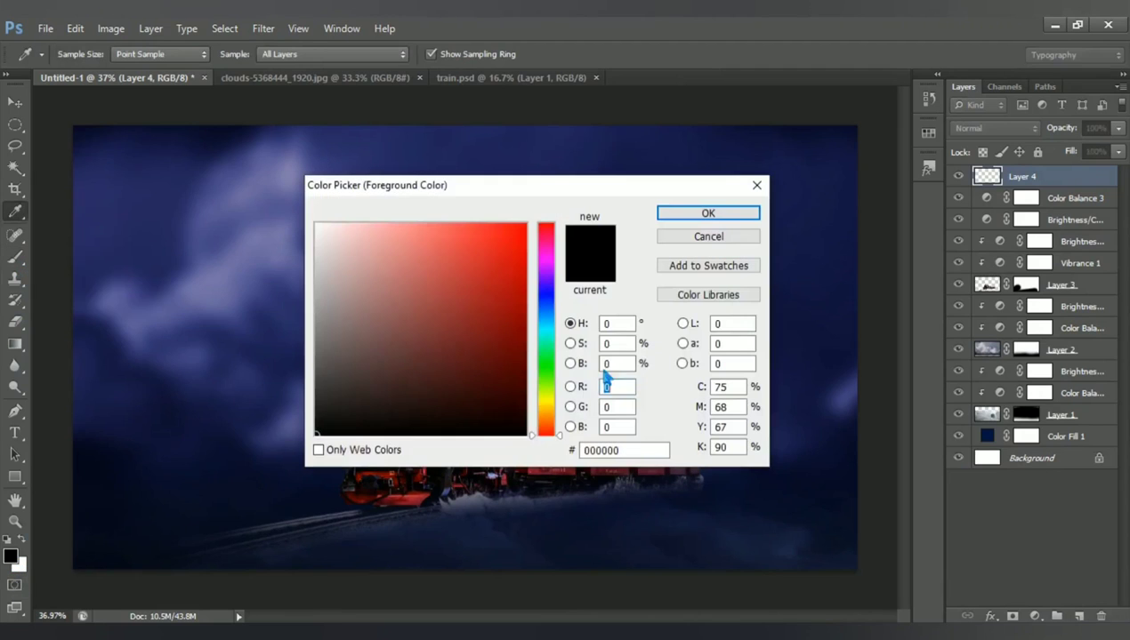
{"action": "left_click_drag", "start_coordinate": [561, 407], "coordinate": [560, 401]}
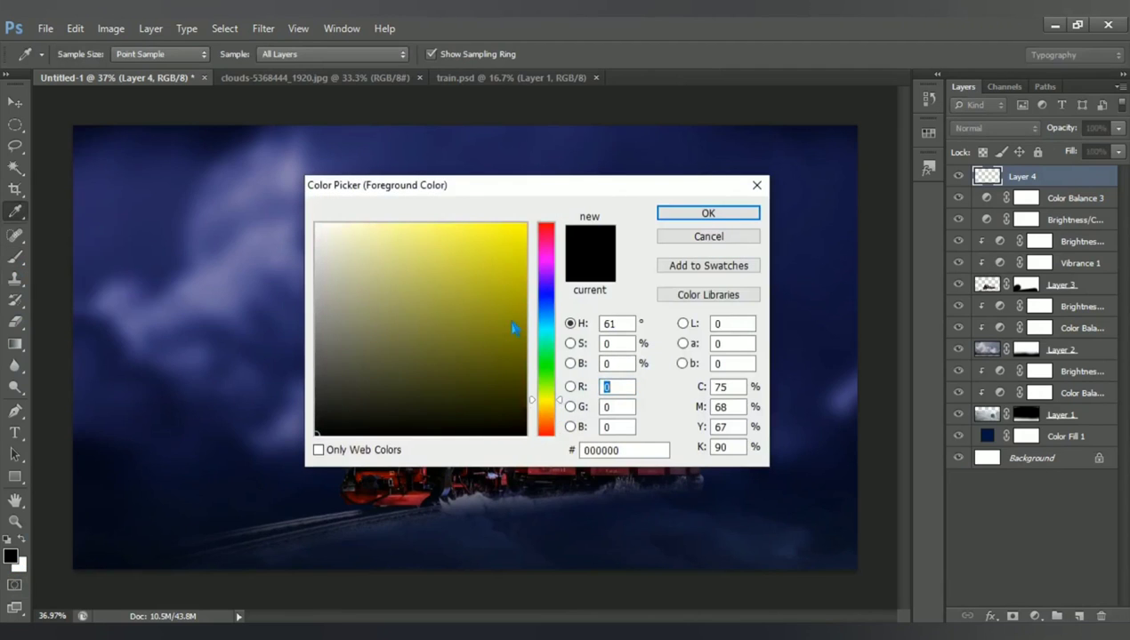
{"action": "left_click_drag", "start_coordinate": [514, 328], "coordinate": [583, 182]}
{"action": "left_click", "coordinate": [711, 216]}
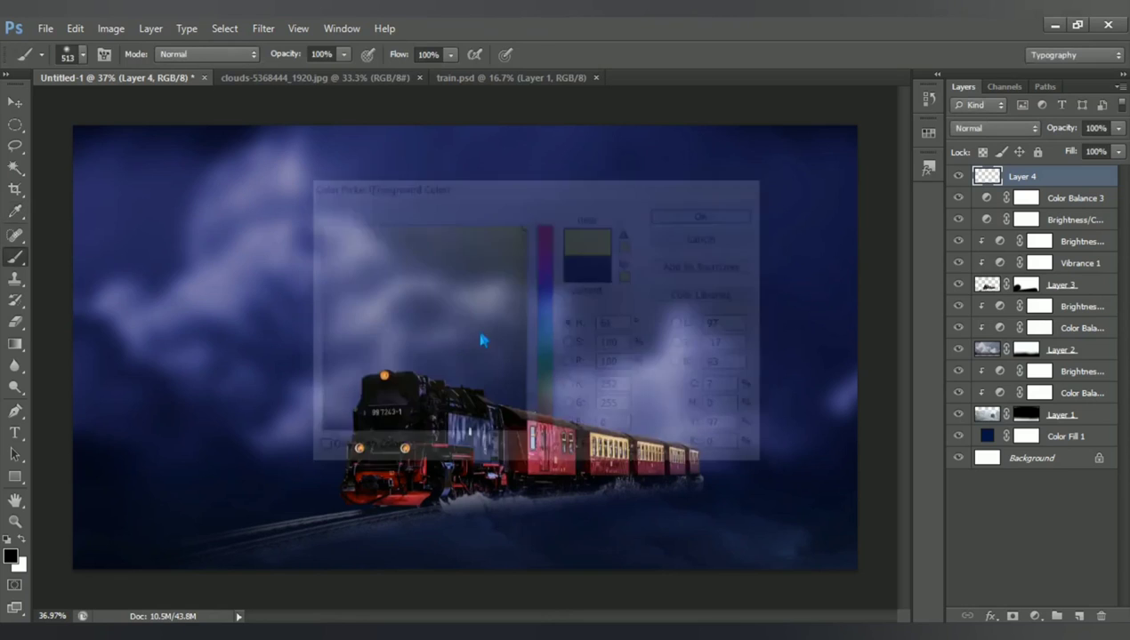
{"action": "left_click_drag", "start_coordinate": [403, 386], "coordinate": [338, 383]}
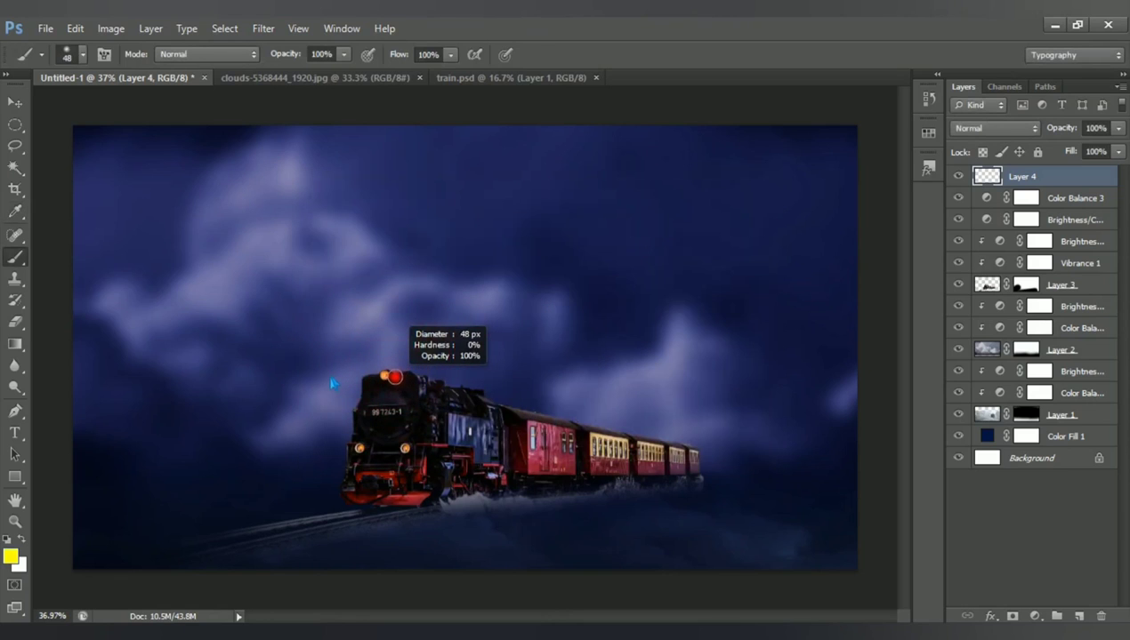
Step: Dab yellow onto the locomotive's headlamp and scale it up into a large glow
{"action": "left_click", "coordinate": [385, 377]}
{"action": "key", "text": "ctrl+t"}
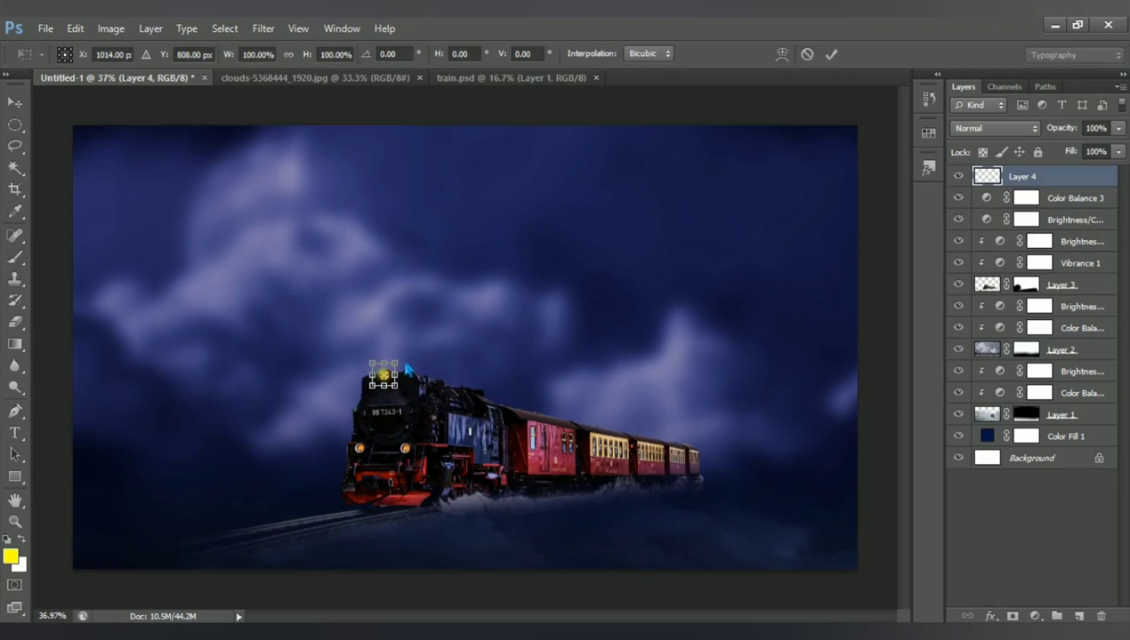
{"action": "left_click_drag", "start_coordinate": [397, 364], "coordinate": [583, 273]}
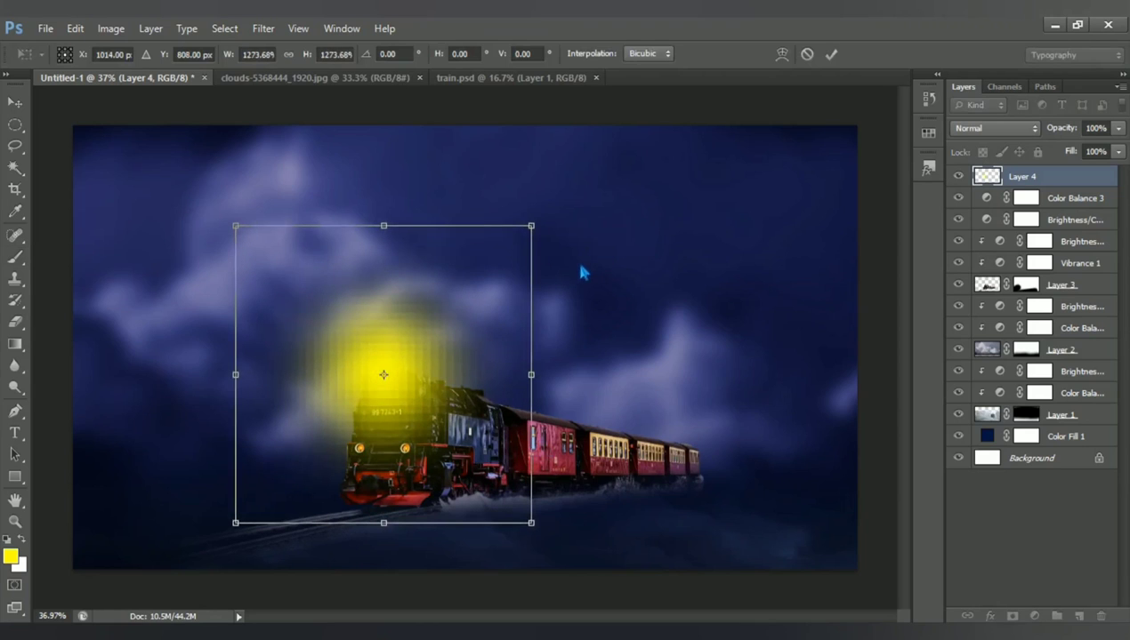
{"action": "key", "text": "Return"}
Step: Set Layer 4 to Divide blending and shrink the glow to about 91.6%
{"action": "left_click", "coordinate": [1001, 130]}
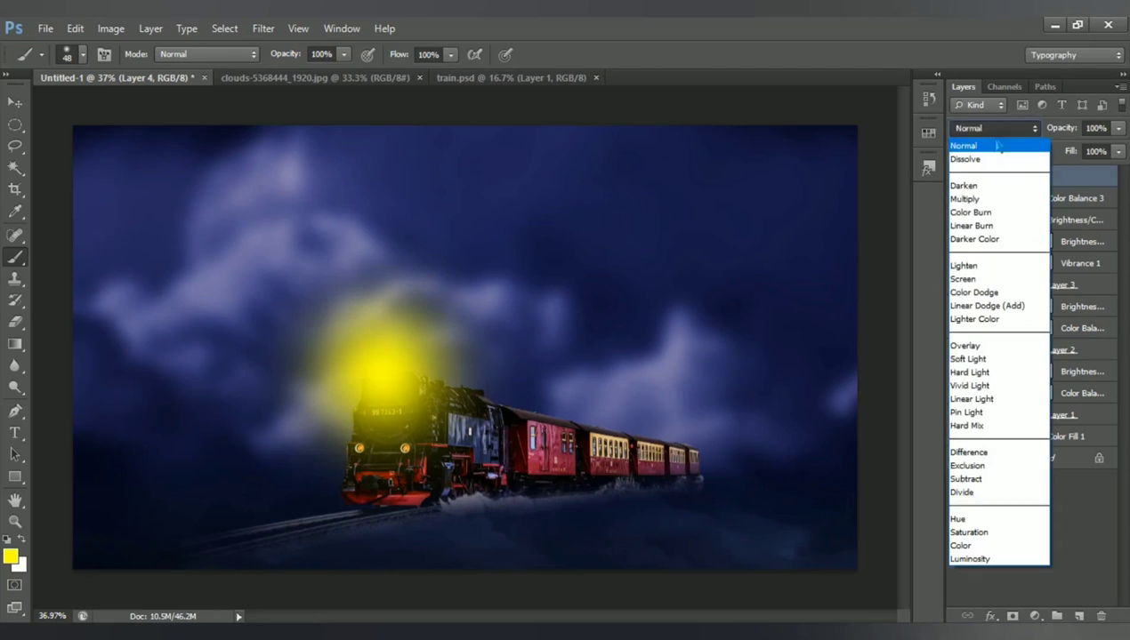
{"action": "left_click", "coordinate": [994, 494]}
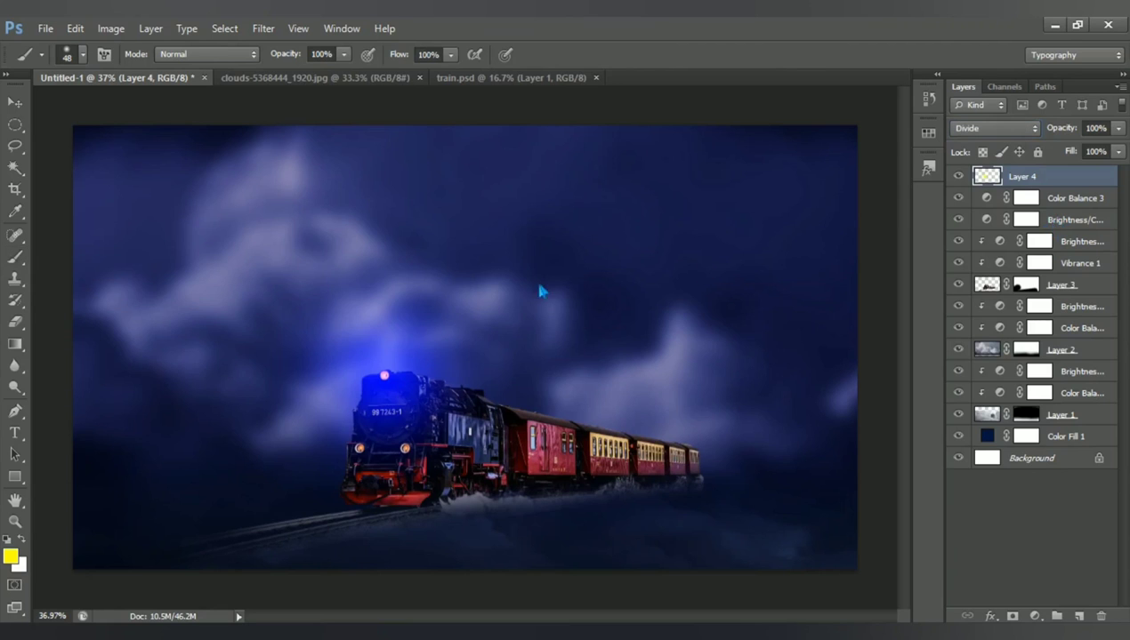
{"action": "key", "text": "ctrl+t"}
{"action": "mouse_move", "coordinate": [533, 228]}
{"action": "left_mouse_down"}
{"action": "mouse_move", "coordinate": [512, 256]}
{"action": "mouse_move", "coordinate": [519, 237]}
{"action": "left_mouse_up"}
{"action": "key", "text": "Return"}
{"action": "key", "text": "b"}
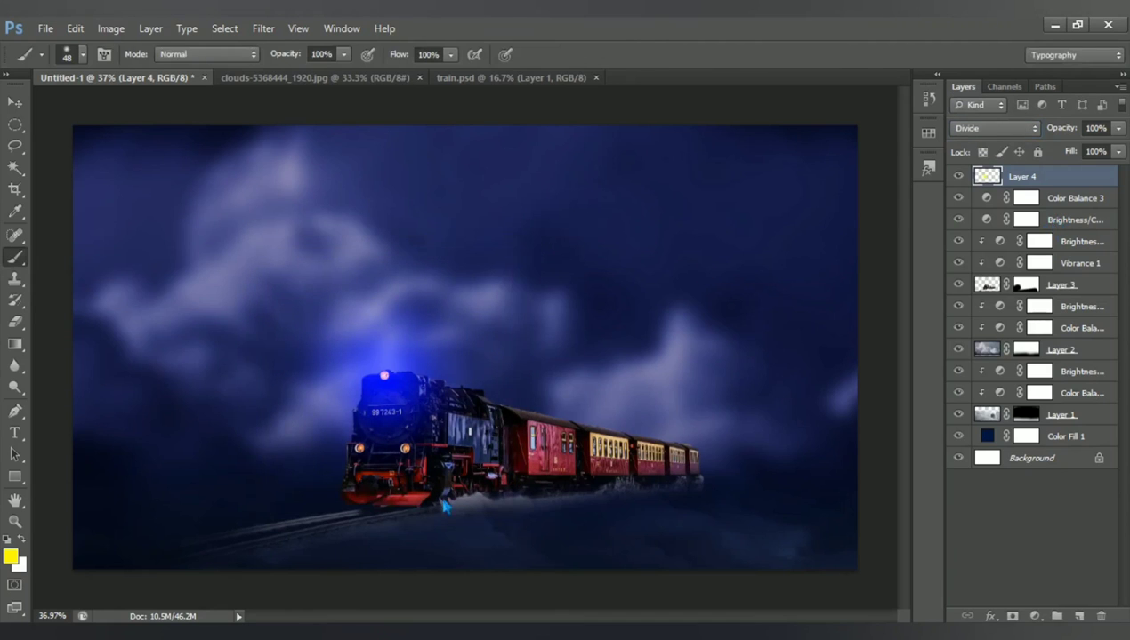